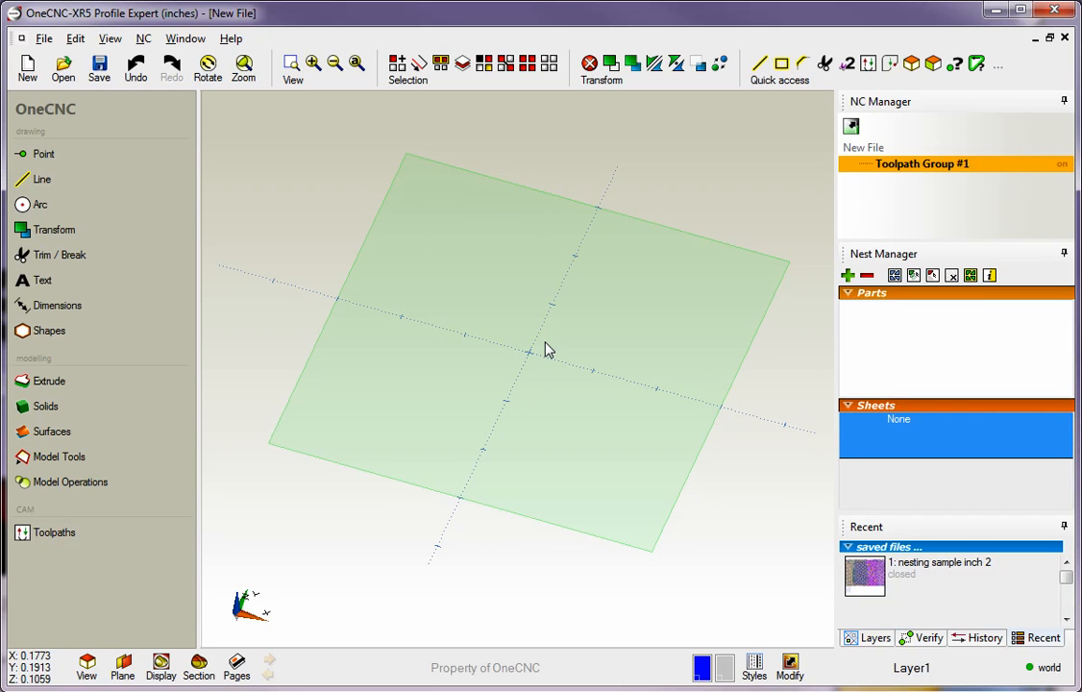
mouse_move(551, 381)
middle_down()
mouse_move(538, 386)
mouse_move(538, 370)
middle_up()
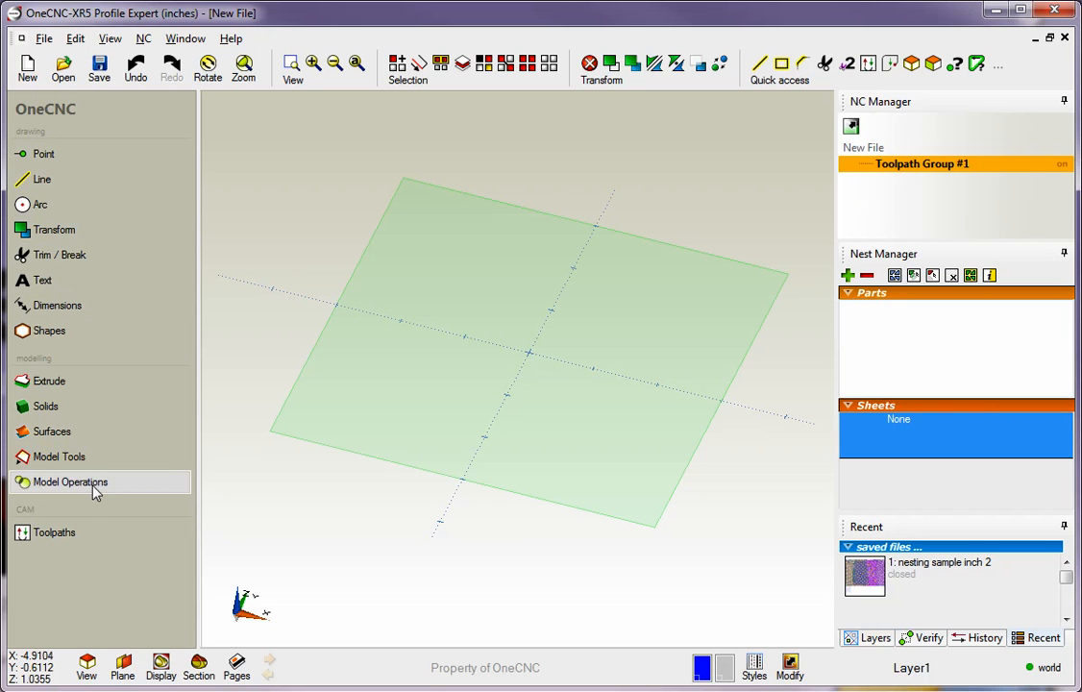
click(60, 183)
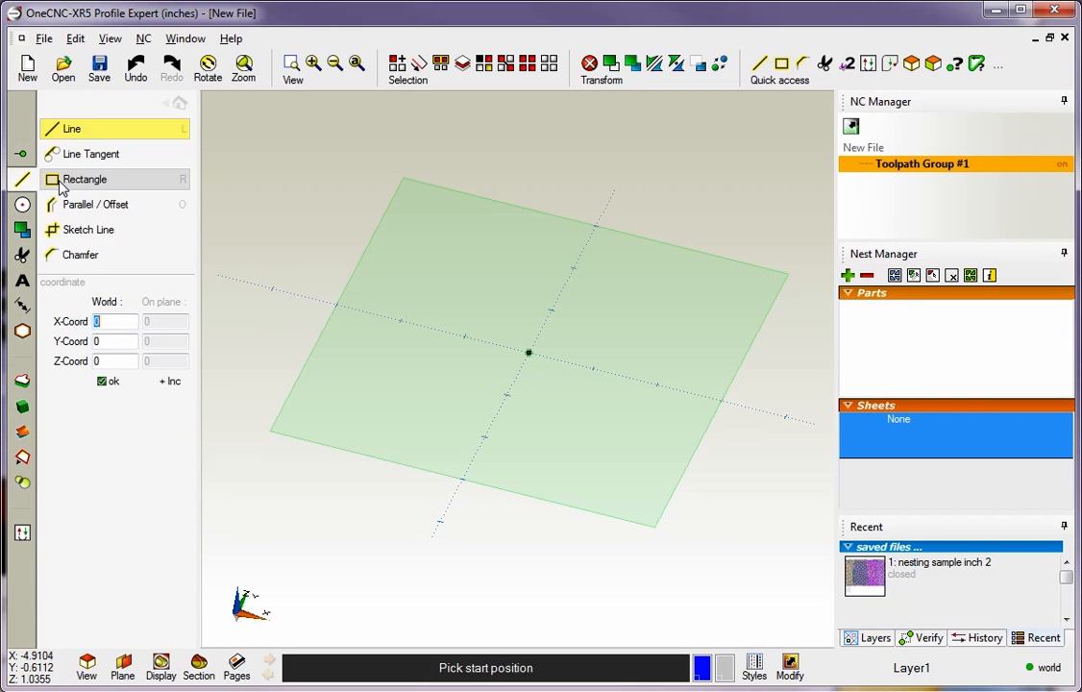
click(84, 183)
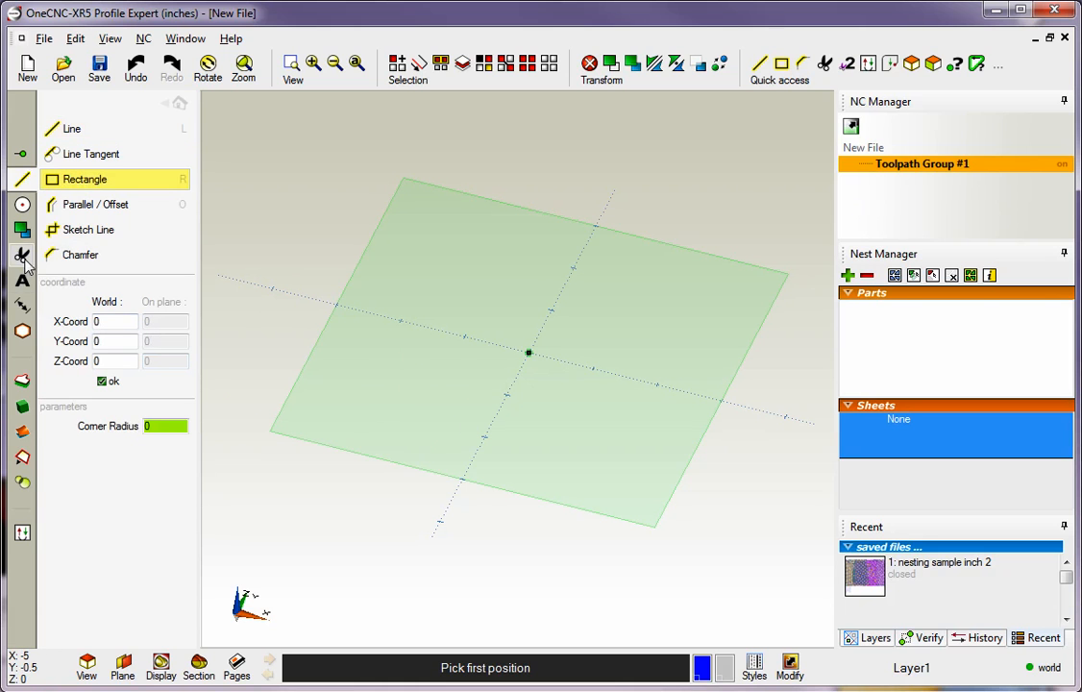
click(23, 200)
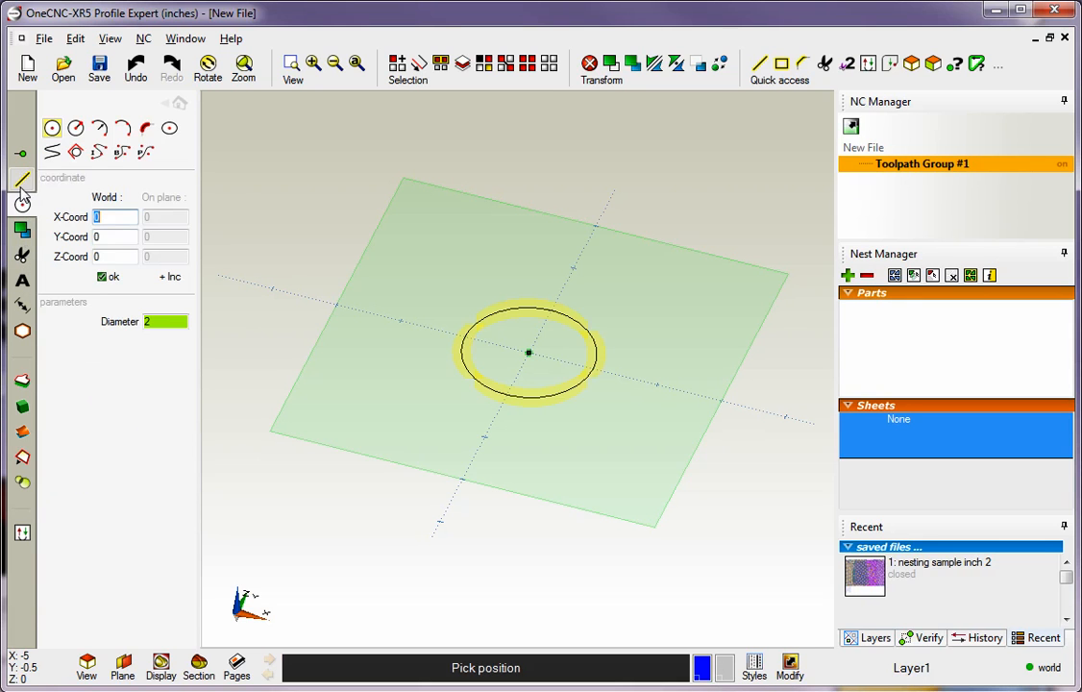
click(176, 103)
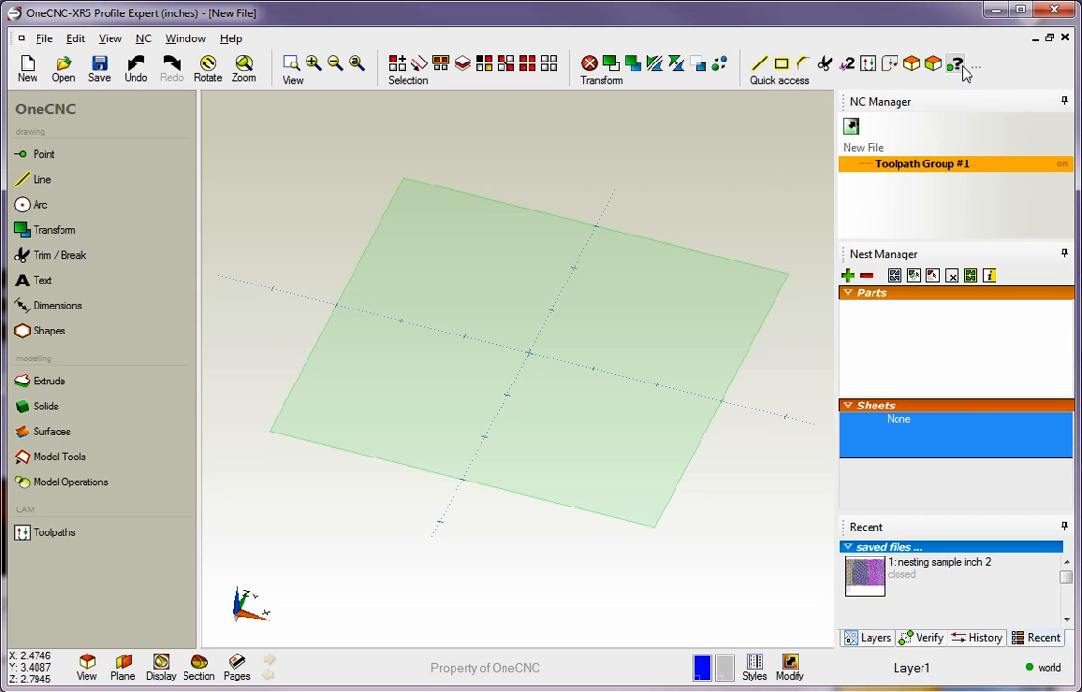
Clear the quick access commands and add Line, Rectangle, Chamfer, circle, fillet, Cut closed shape and Cut custom shape in their place.
drag(917, 71, 763, 69)
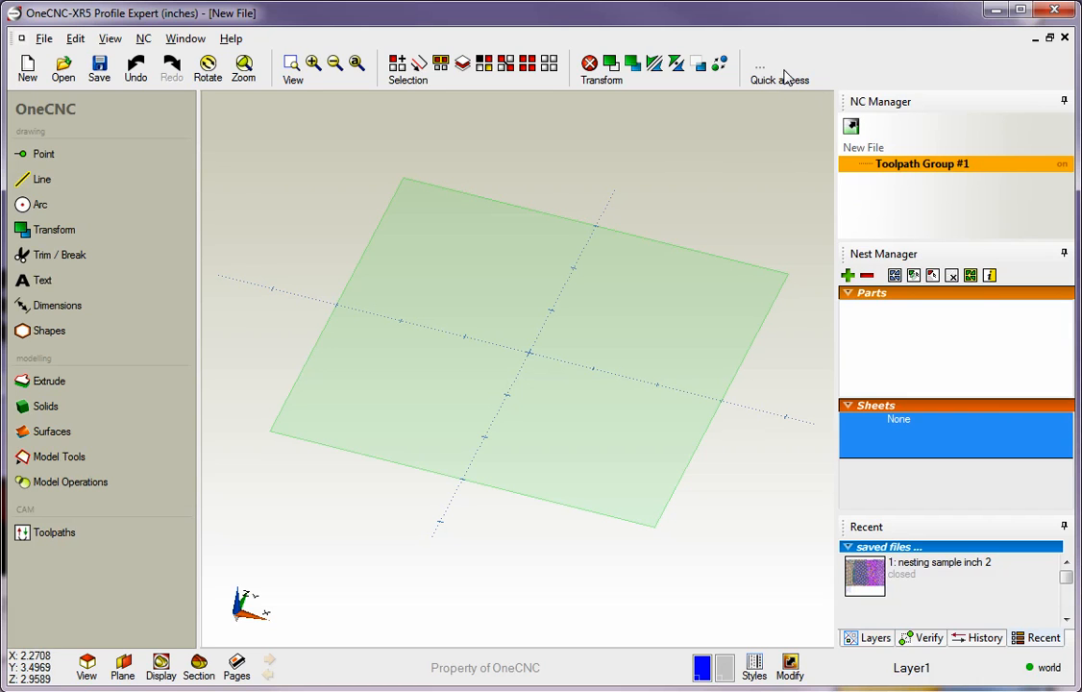
click(52, 178)
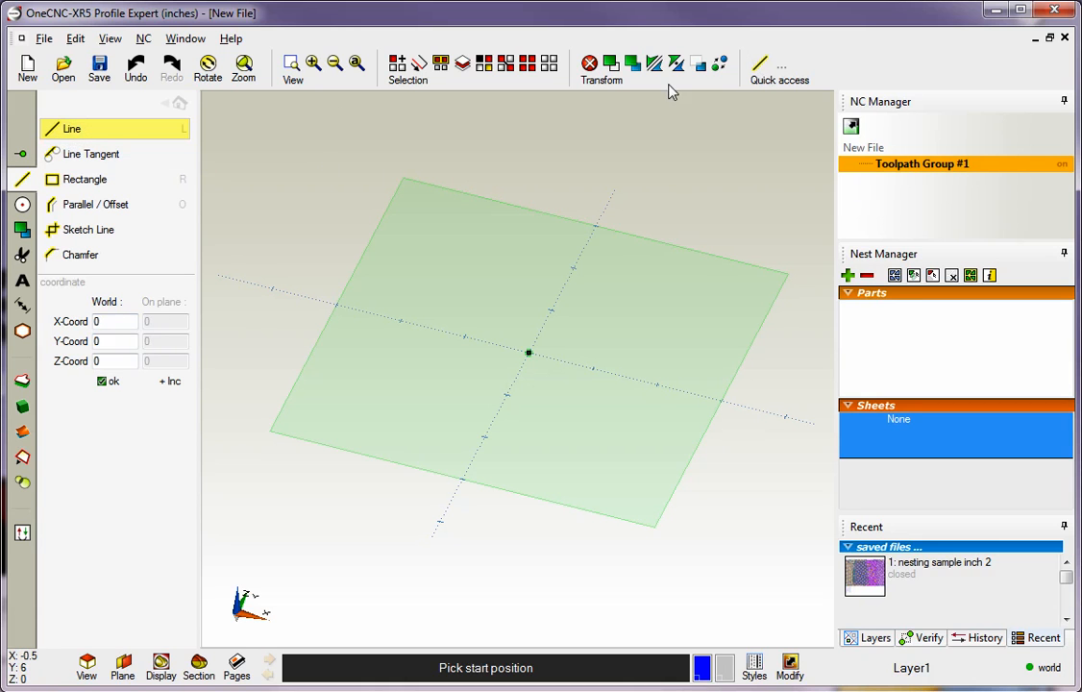
click(69, 181)
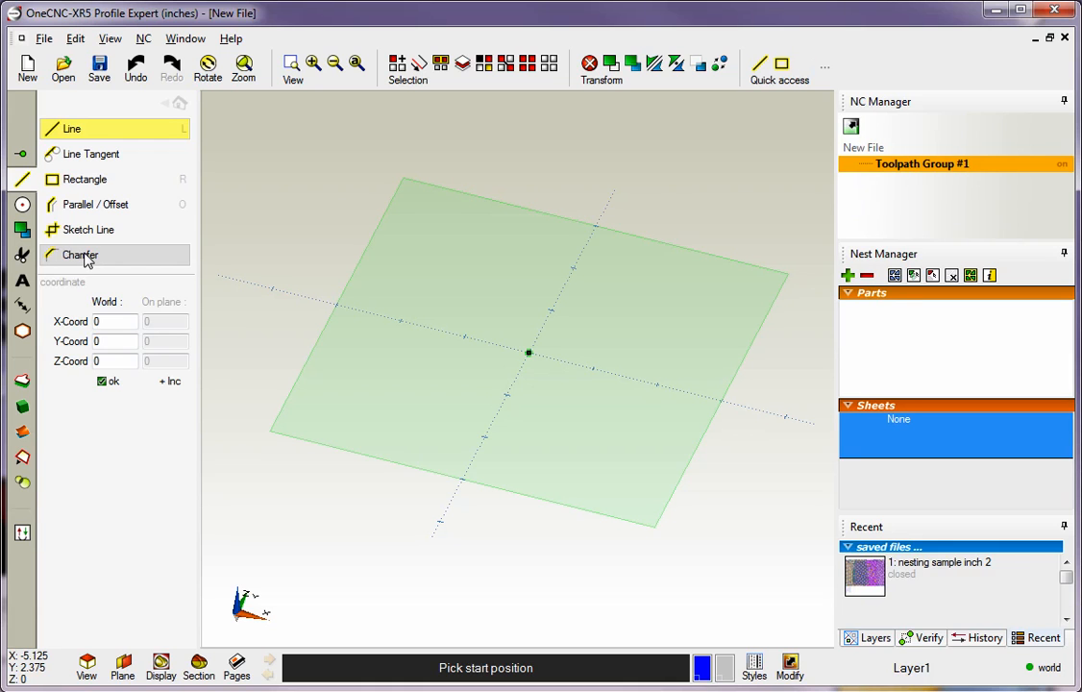
click(22, 204)
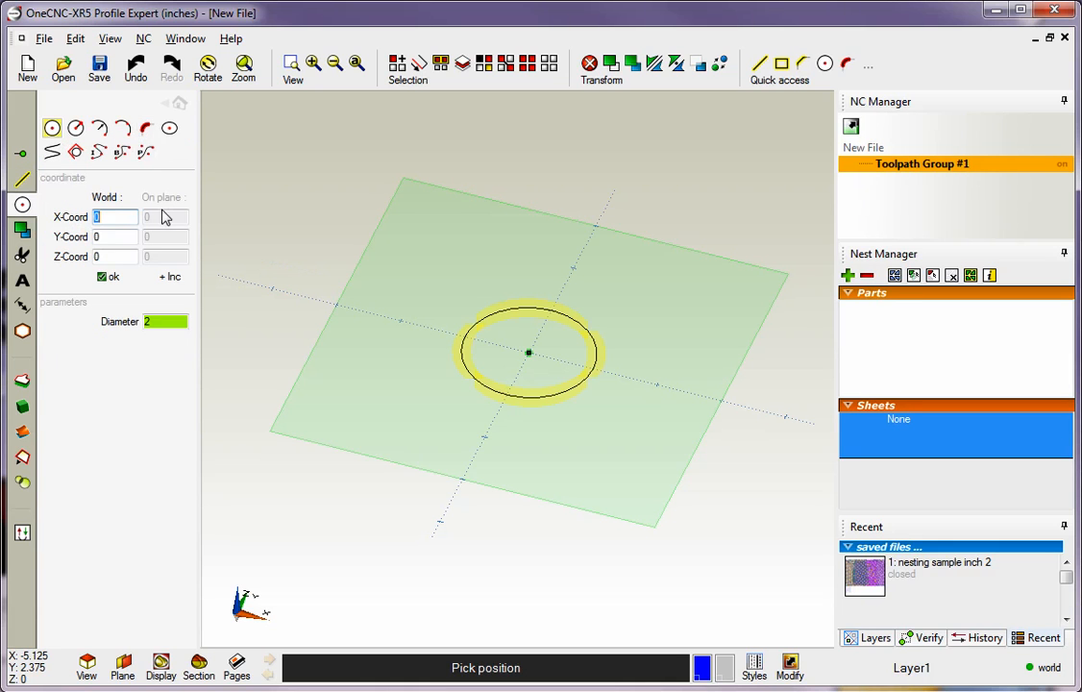
click(22, 533)
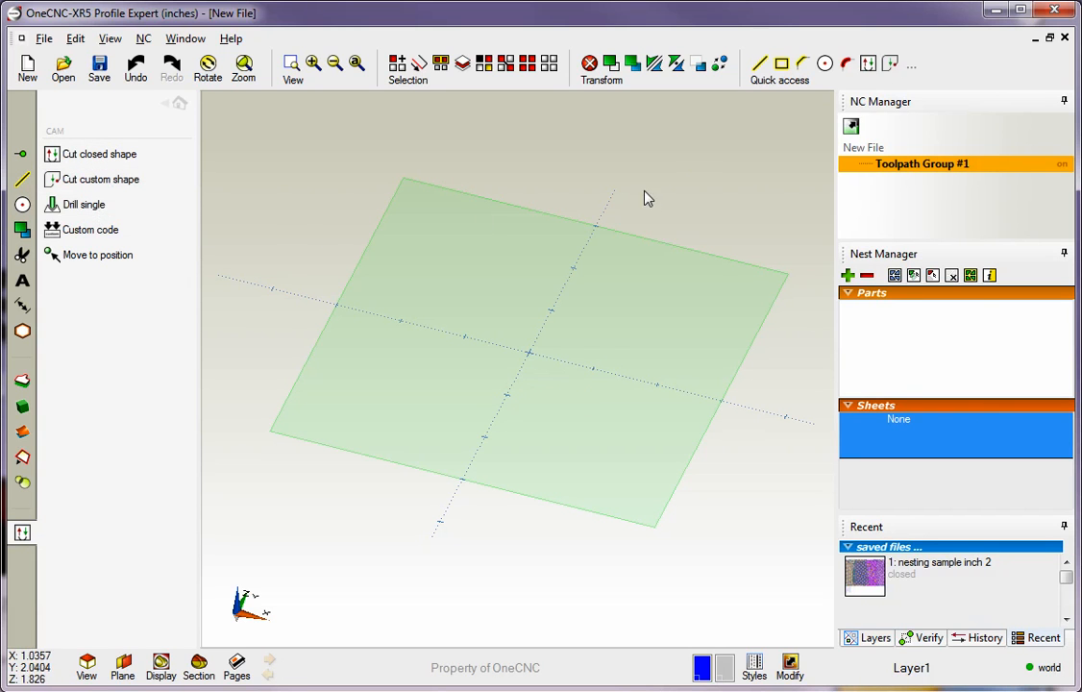
Add the Top View (3D) and Isometric views plus three verify commands to the quick access set.
click(87, 663)
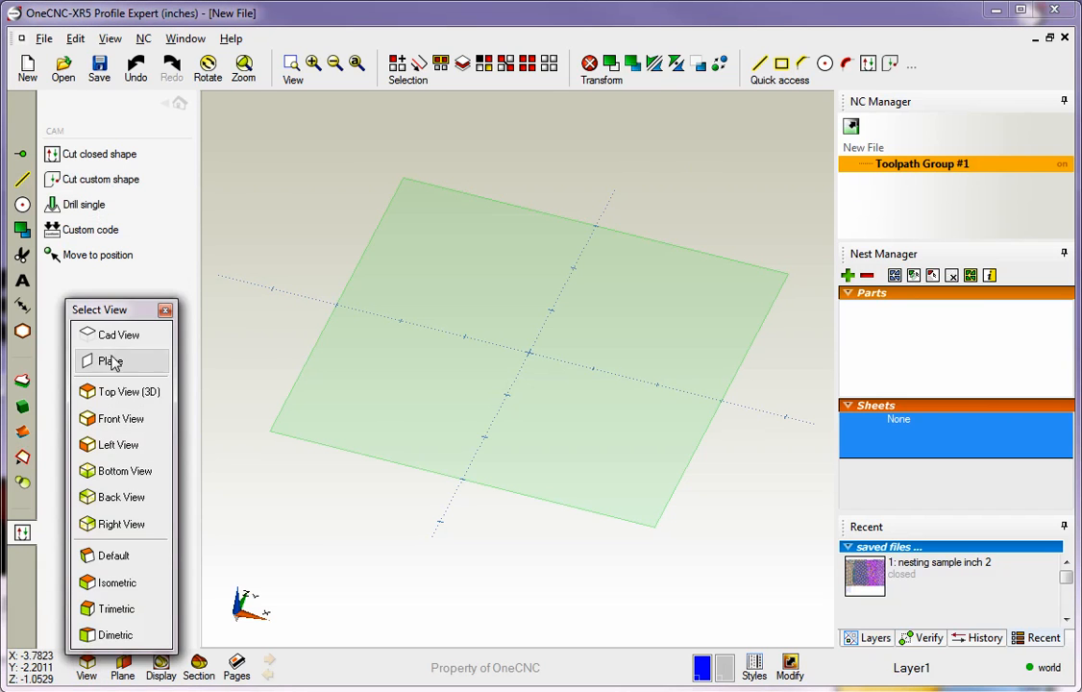
drag(112, 317, 251, 110)
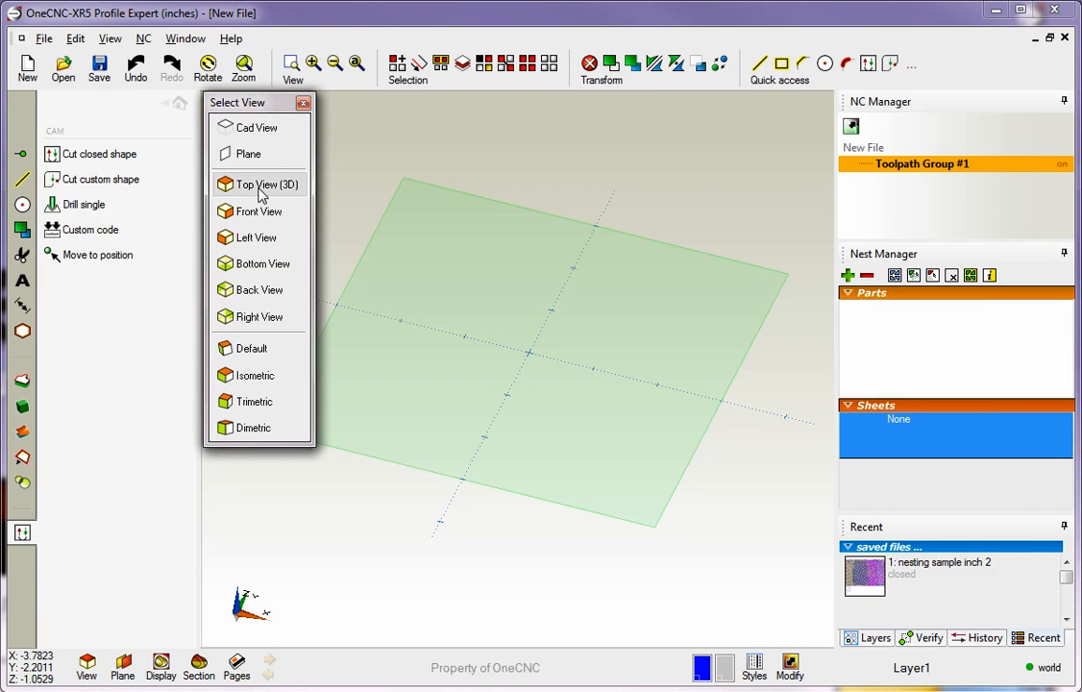
click(261, 374)
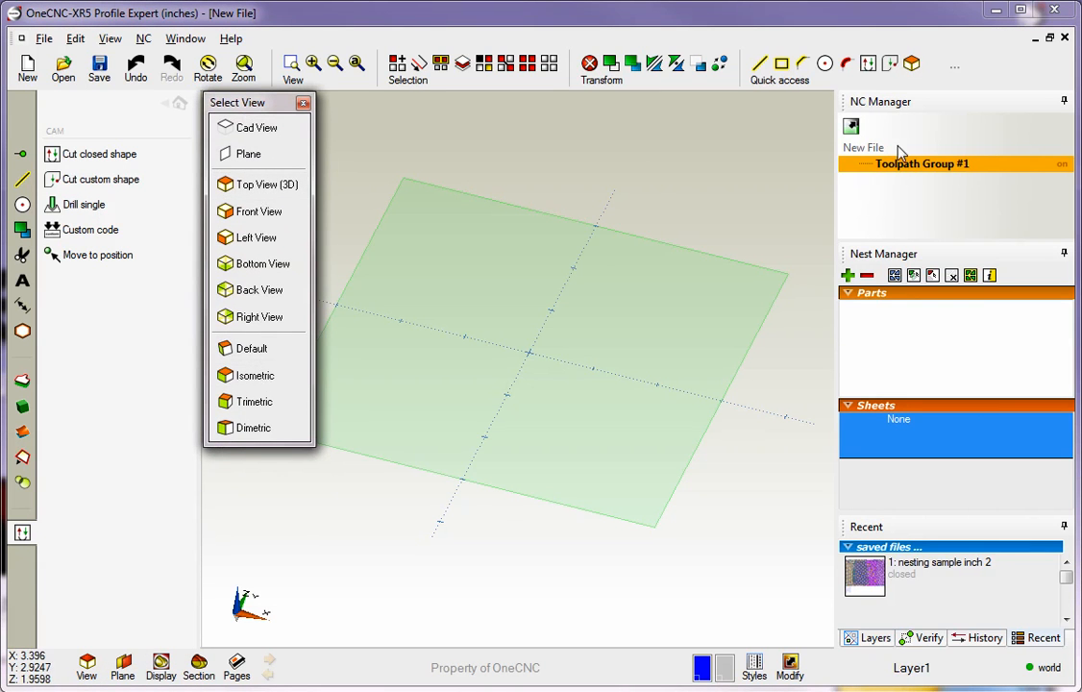
click(303, 102)
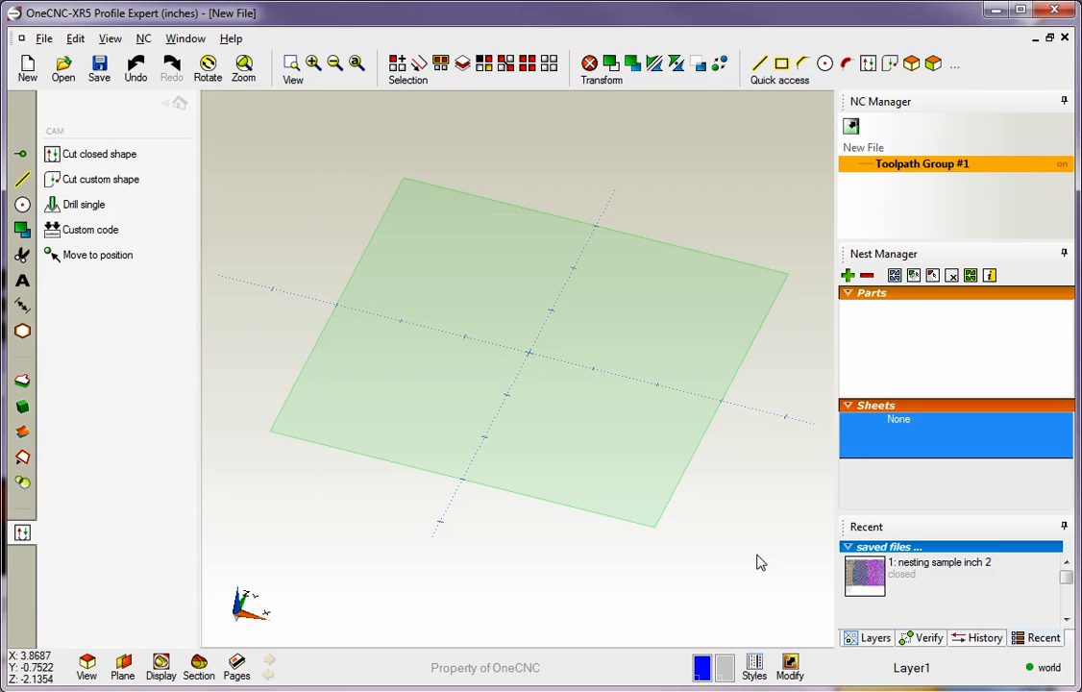
click(938, 642)
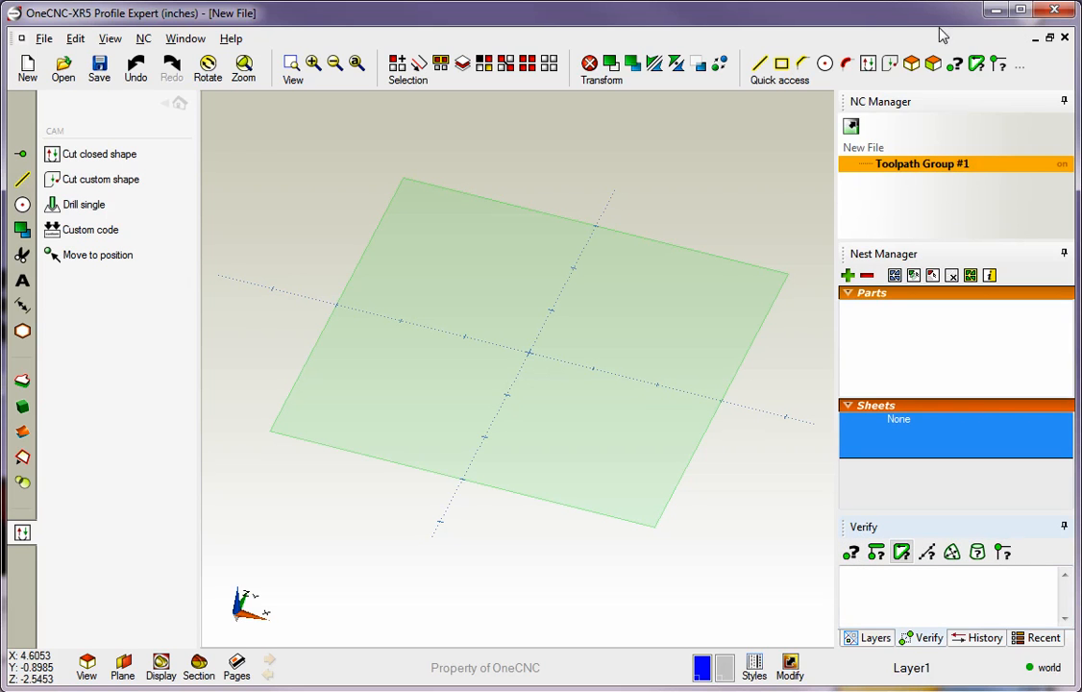
click(180, 104)
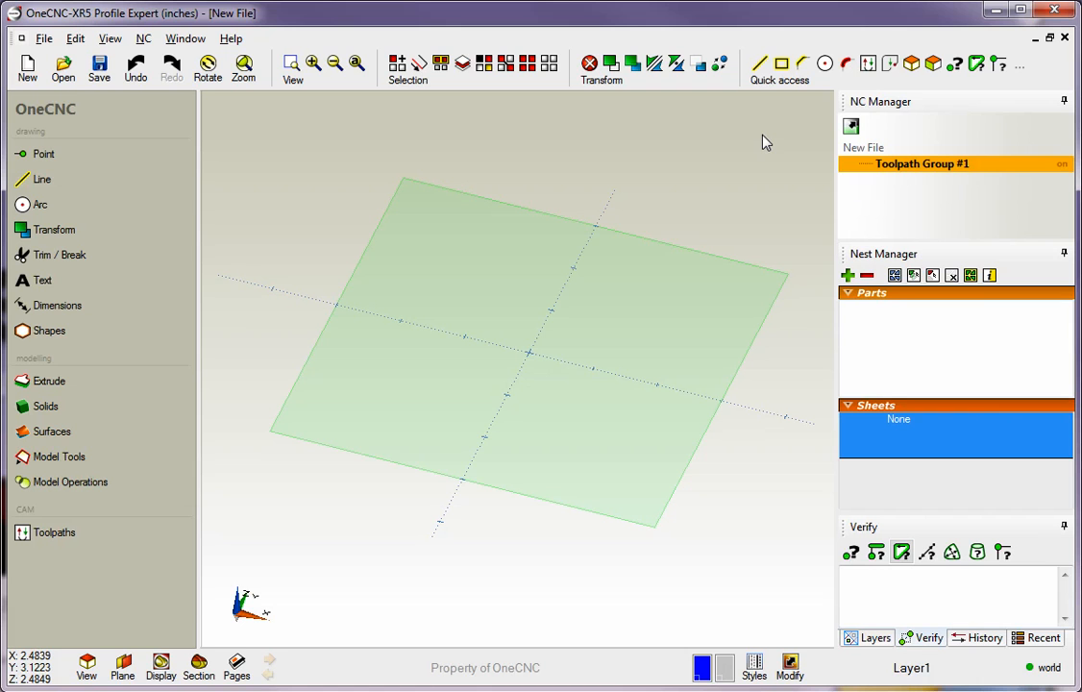
Look through the Layers, Verify, History and Recent managers and leave the layer list displayed.
middle_drag(579, 315, 564, 330)
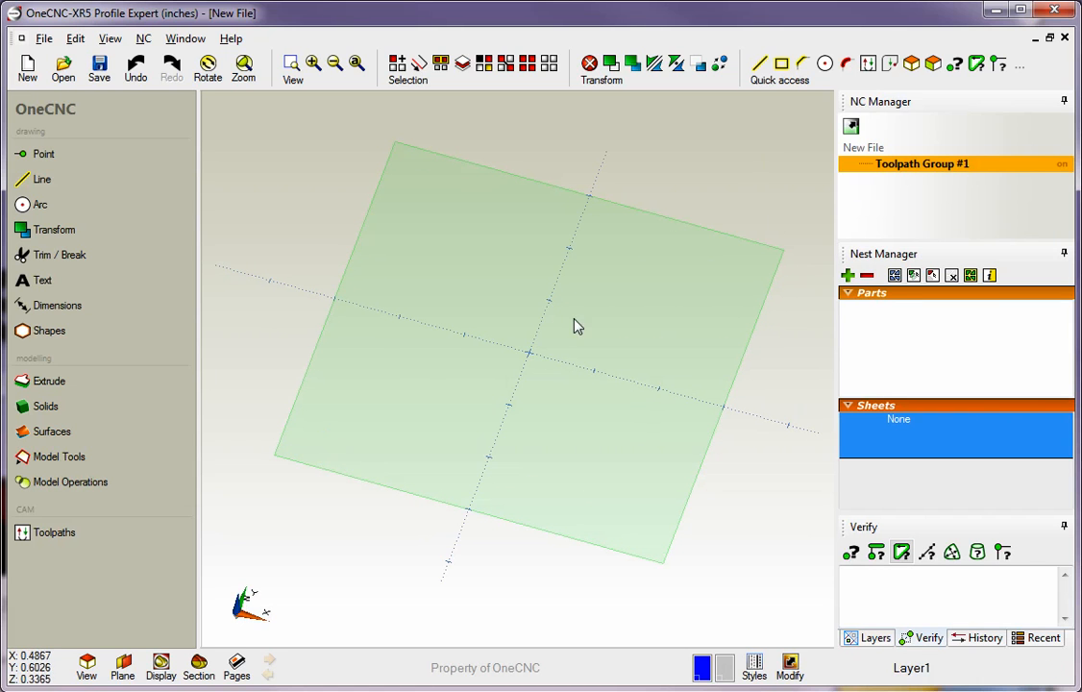
click(858, 637)
click(922, 638)
click(984, 641)
click(1037, 639)
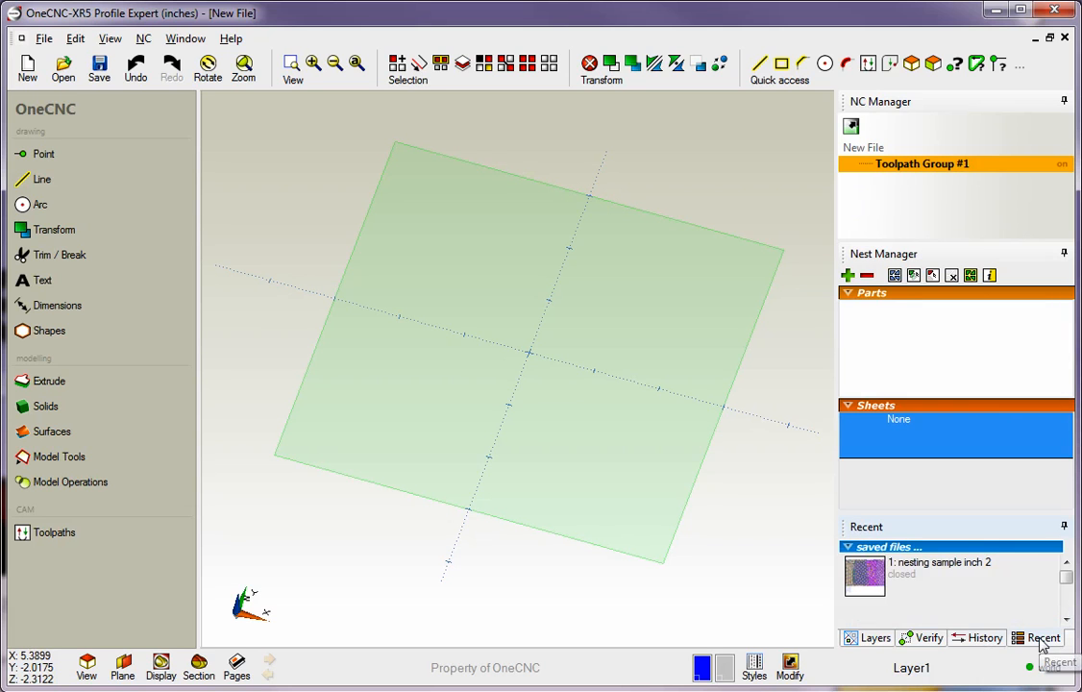
click(964, 641)
click(928, 639)
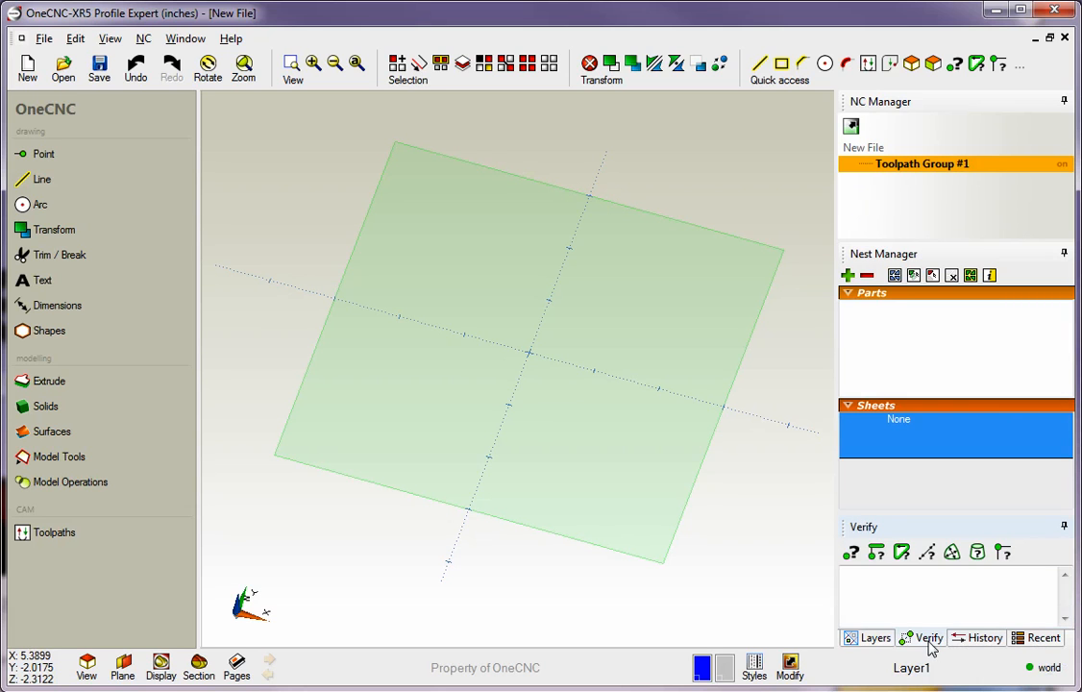
click(877, 641)
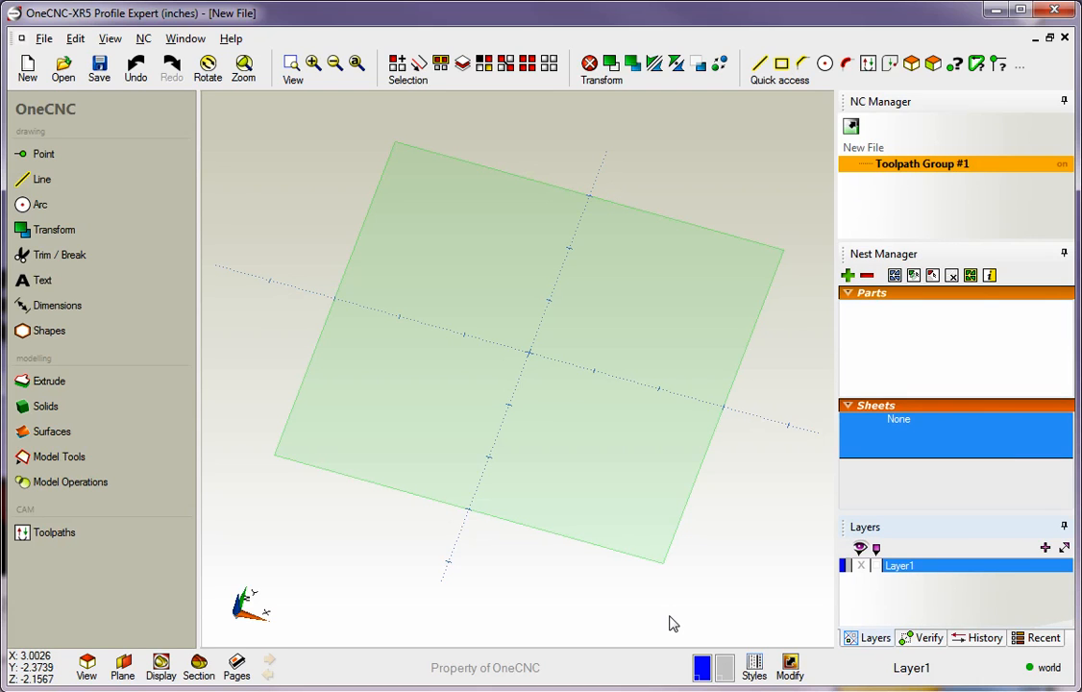
Switch from the 3D view to the flat Cad View of the XY plane.
middle_drag(572, 428, 582, 389)
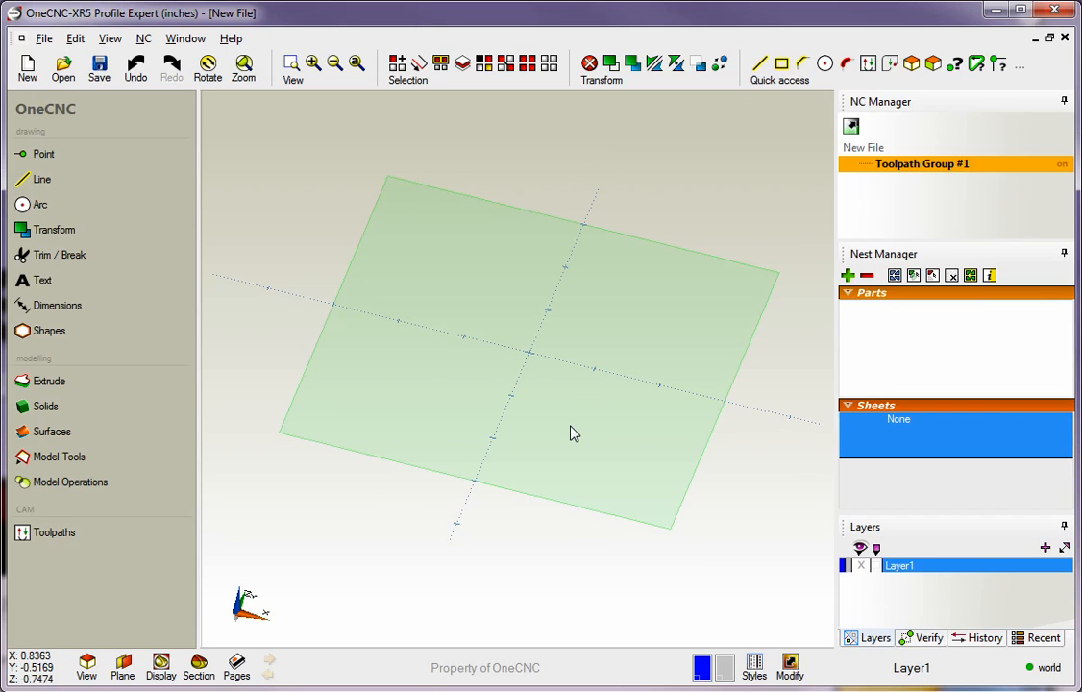
key(Home)
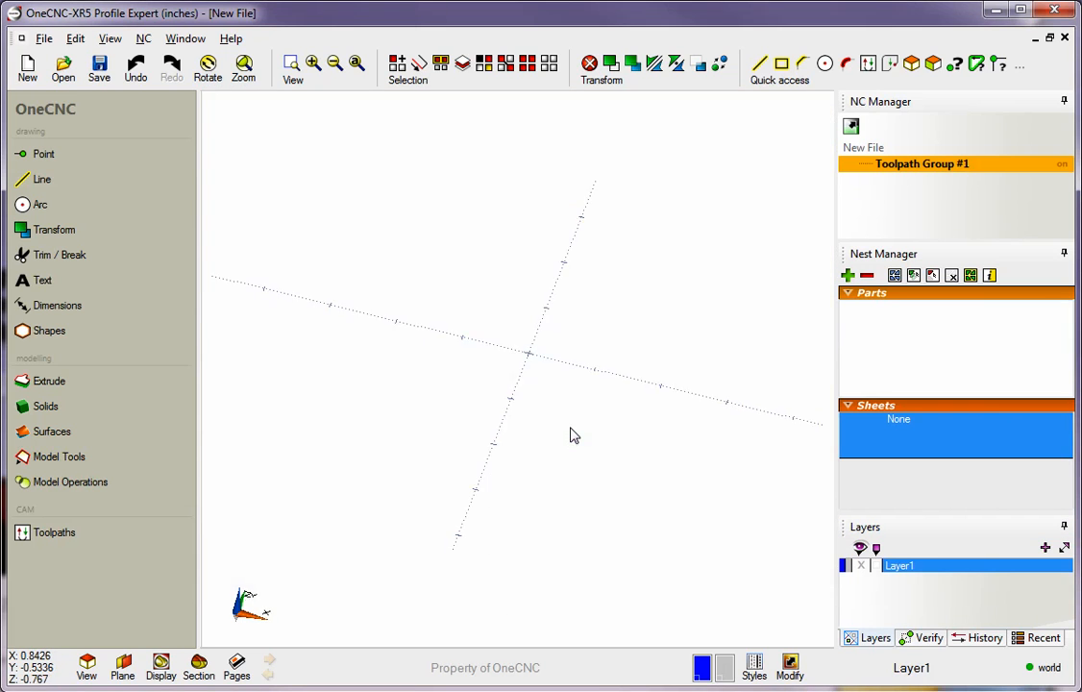
middle_drag(566, 393, 469, 314)
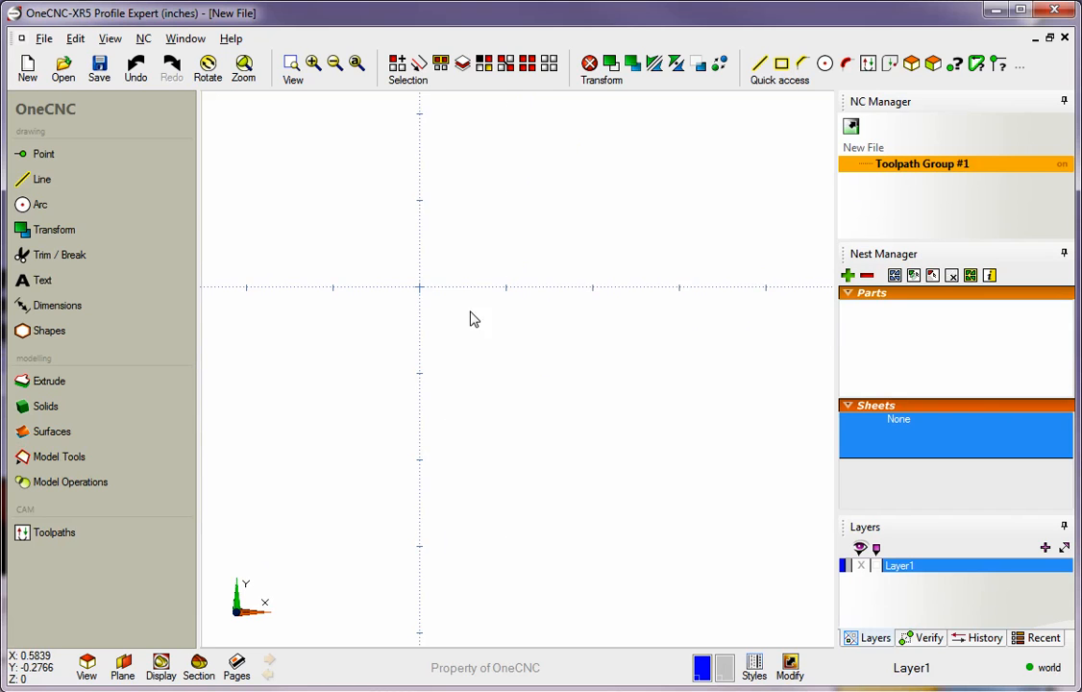
Enable incremental coordinate entry and draw connected lines from (0, -1.5) to (0, 0), (2, 0) and (2, -1.5).
click(56, 180)
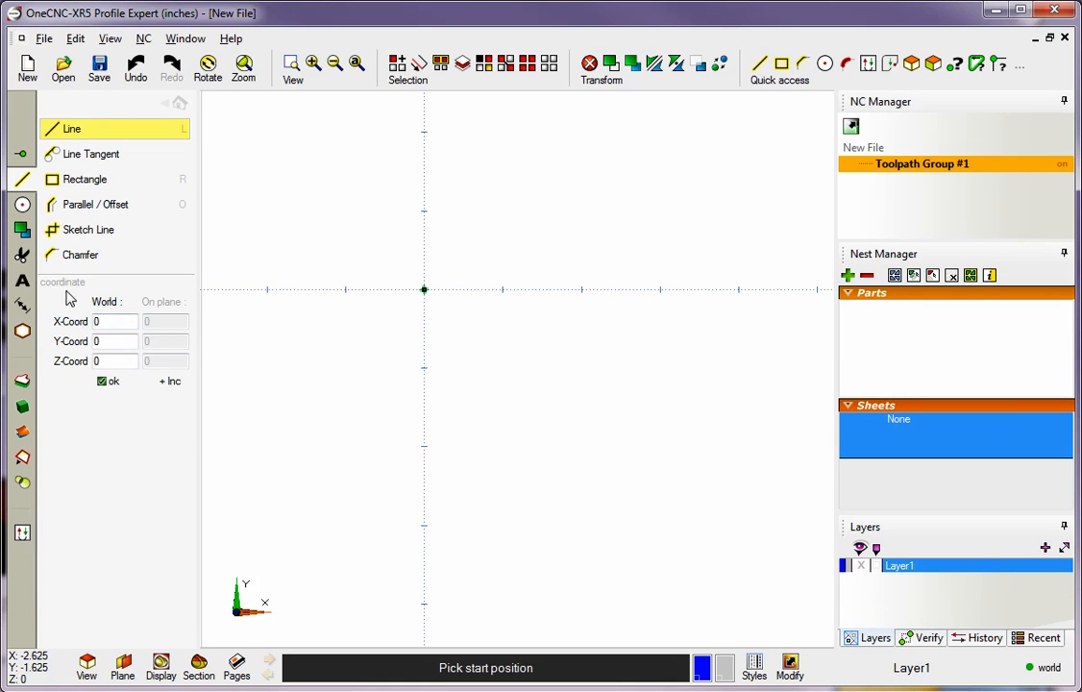
click(170, 381)
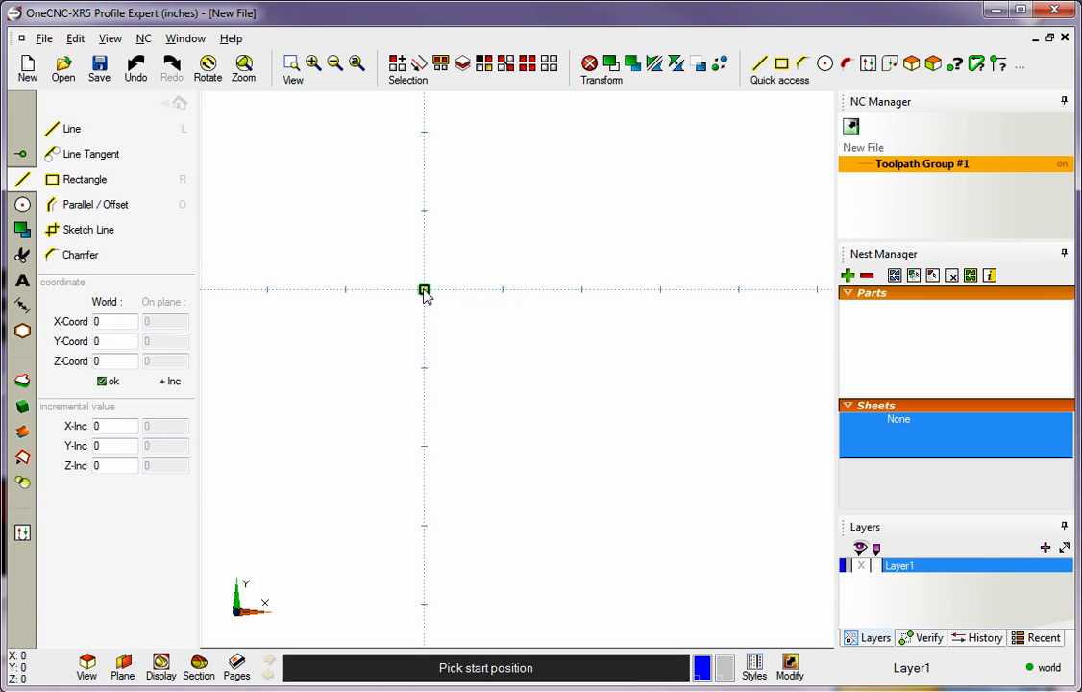
click(424, 406)
click(424, 289)
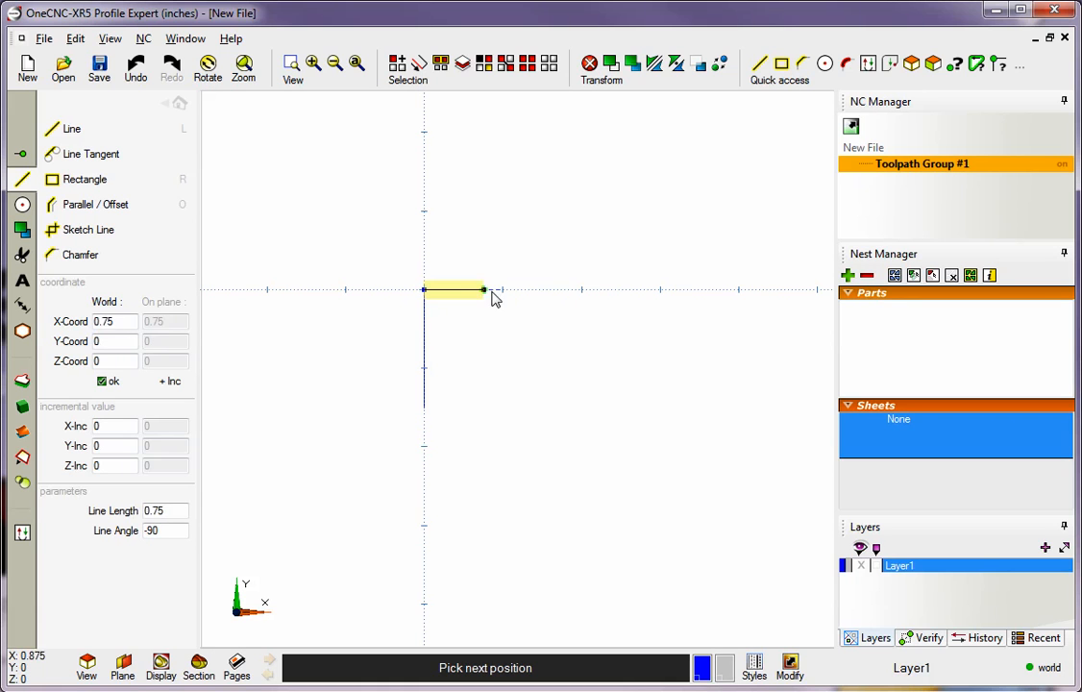
click(584, 290)
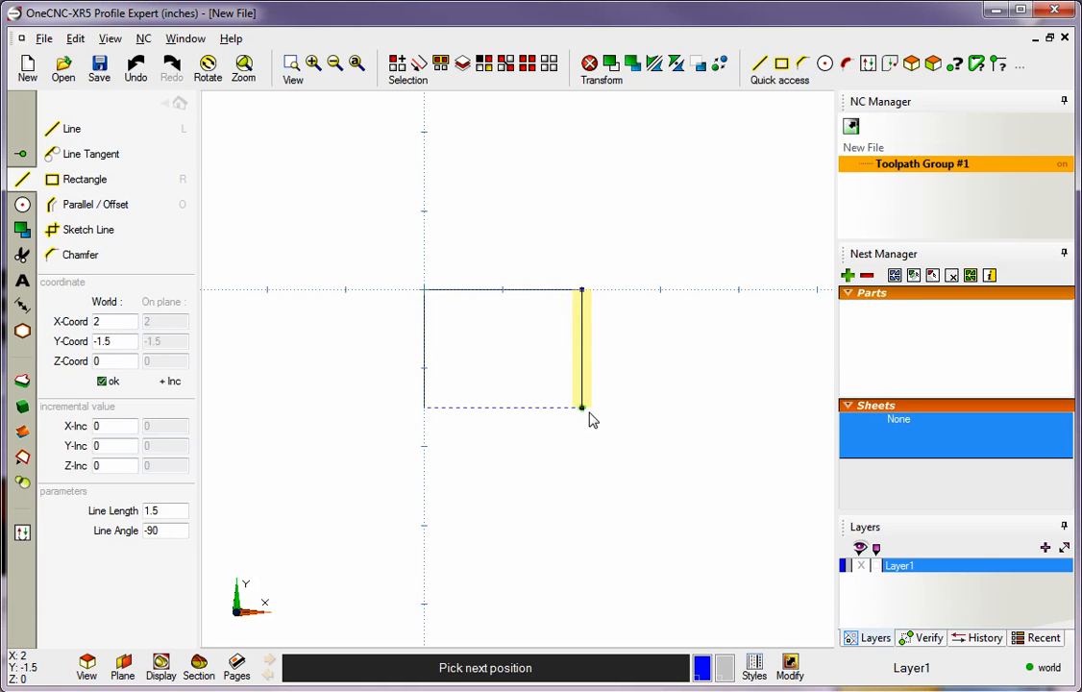
click(586, 409)
Continue the line chain through (3, -1.5), (3, -2.25), (2, -2.25), (2, -3) and (1, -3), ending at about (0, -2.6).
click(665, 409)
click(665, 468)
click(583, 469)
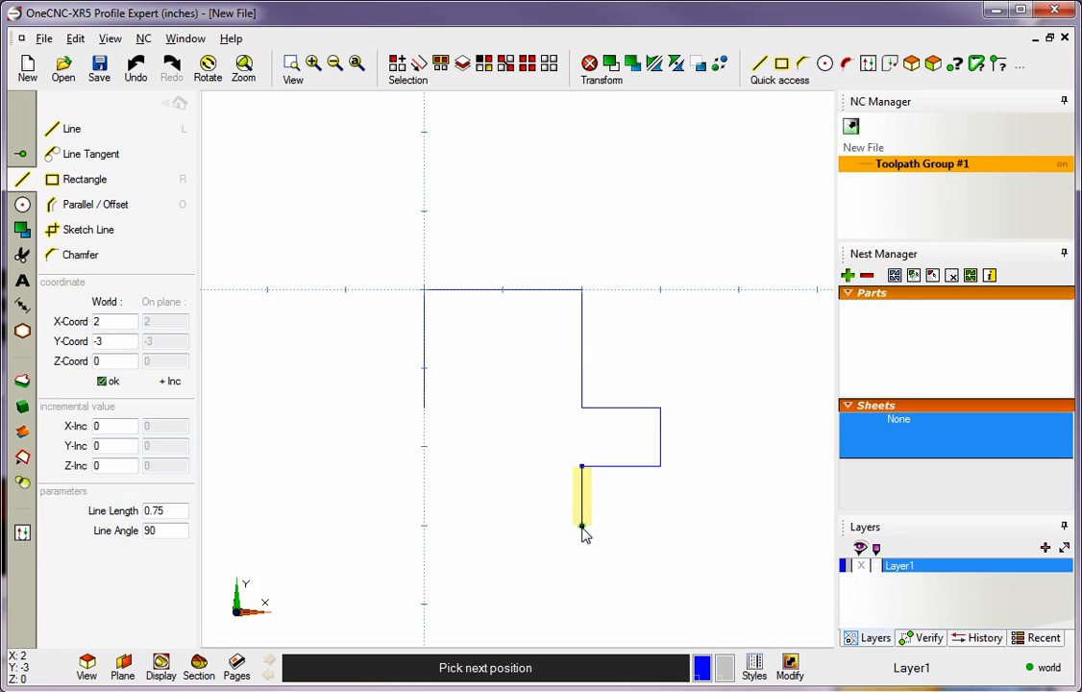
click(582, 527)
click(504, 525)
click(426, 496)
key(Escape)
Draw a separate slanted line beside the outline from about (-1.75, -1.5) to about (-0.9, -3).
click(289, 410)
click(358, 527)
key(Escape)
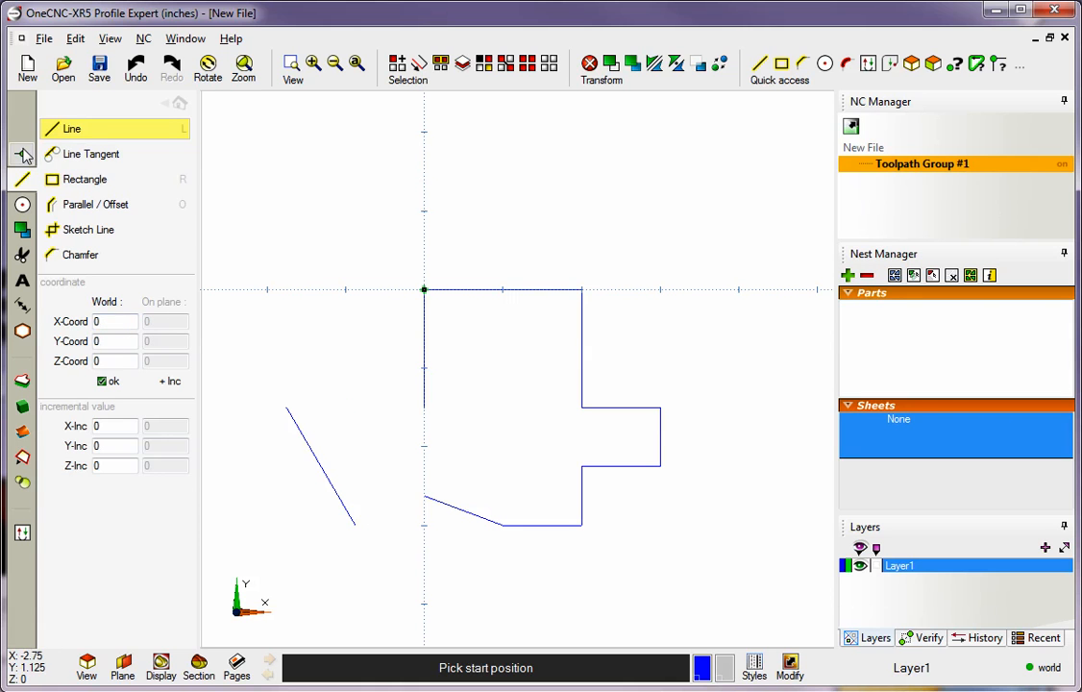
Draw five circles of diameter 1 centred at (1, 0), (2, -0.75), (0, 0), (3, 1.25) and (3, 0).
click(22, 204)
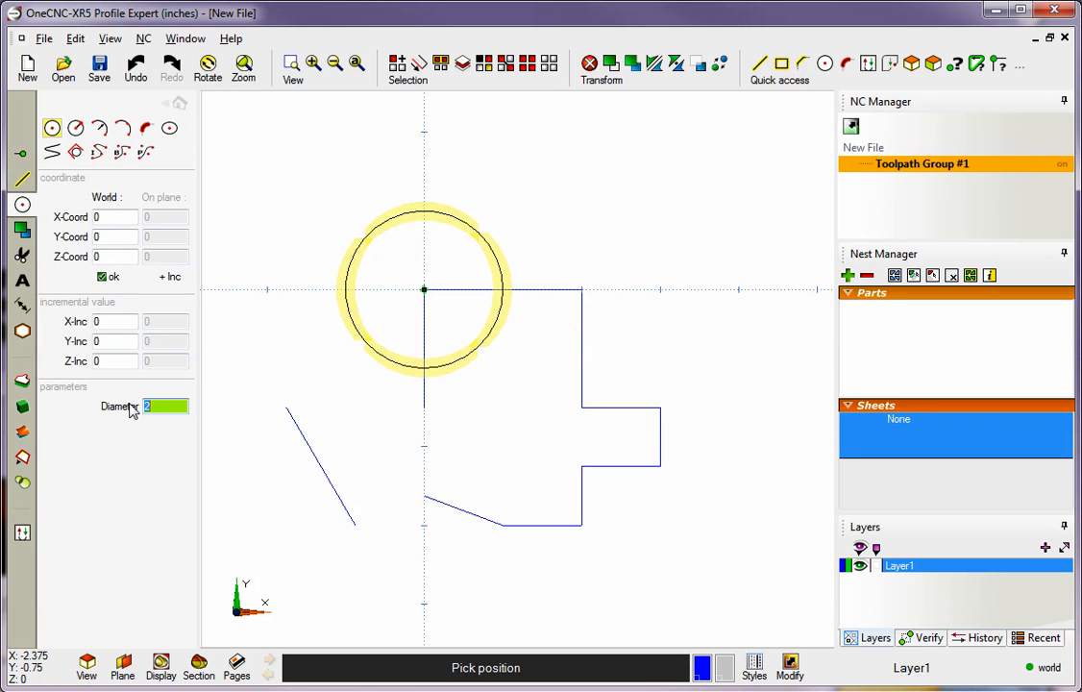
text(1)
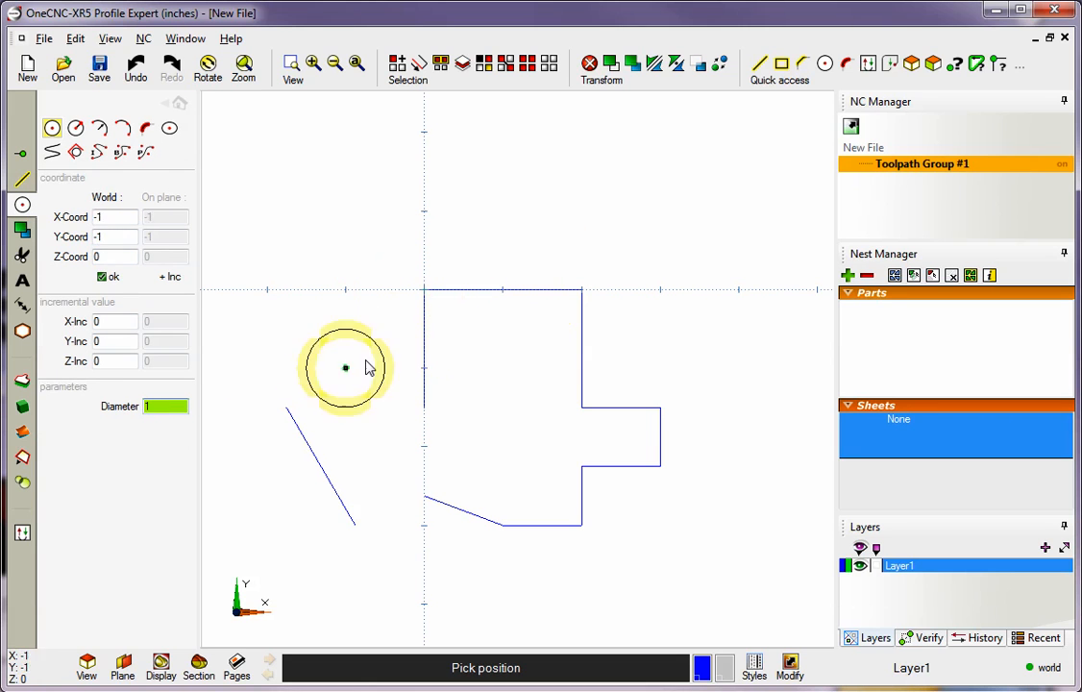
click(508, 295)
click(584, 360)
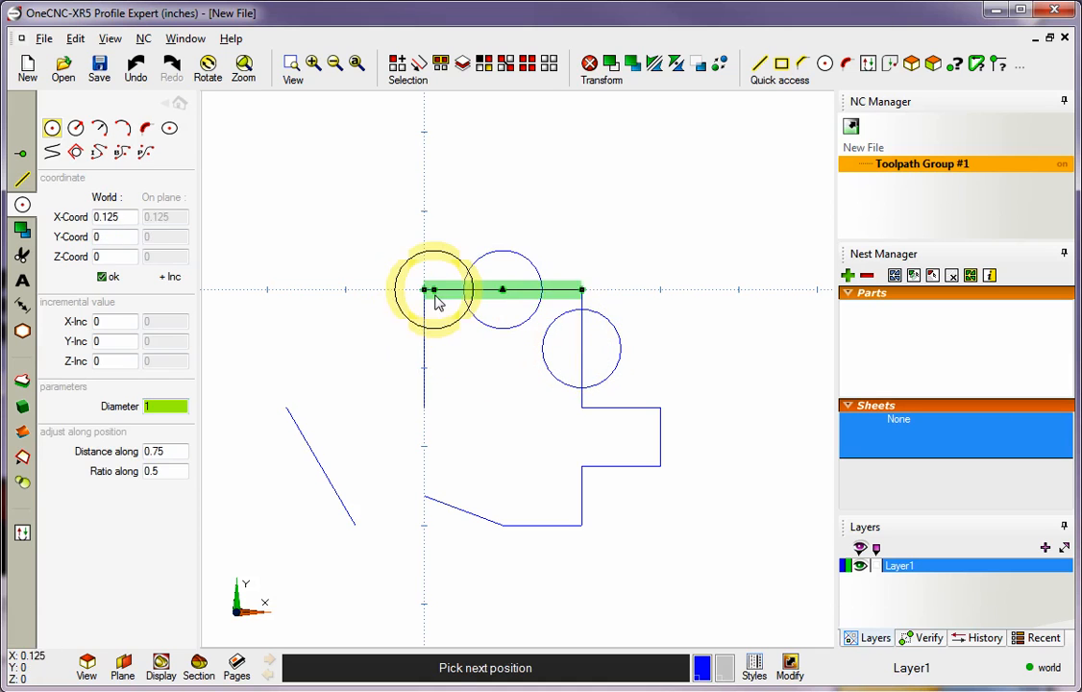
click(428, 293)
click(662, 194)
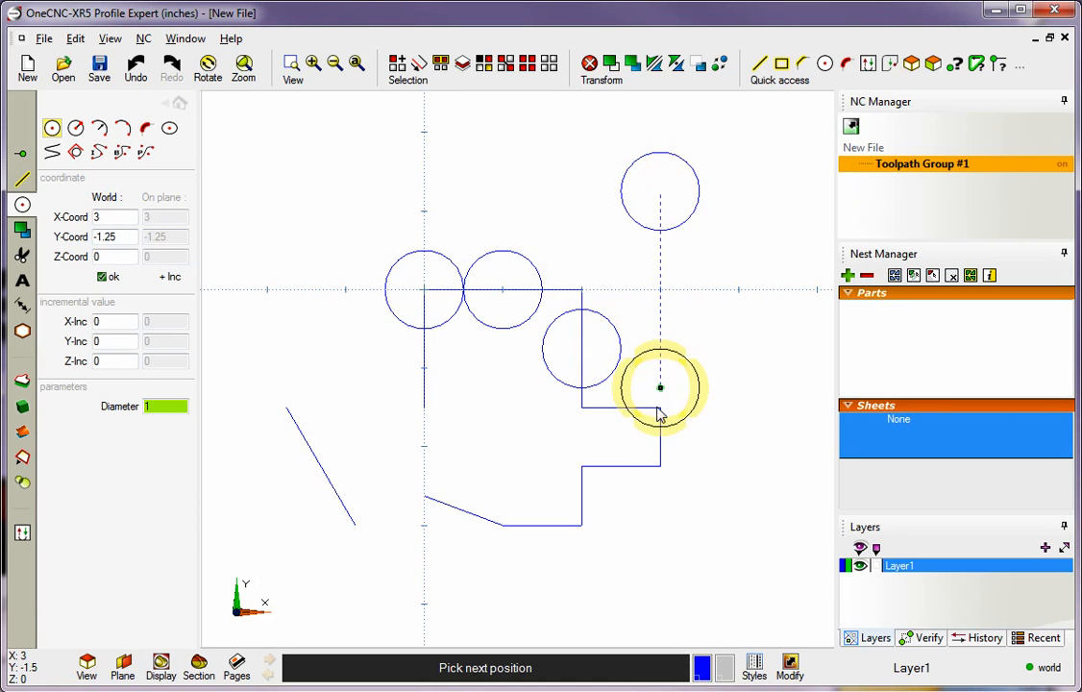
click(671, 297)
key(Escape)
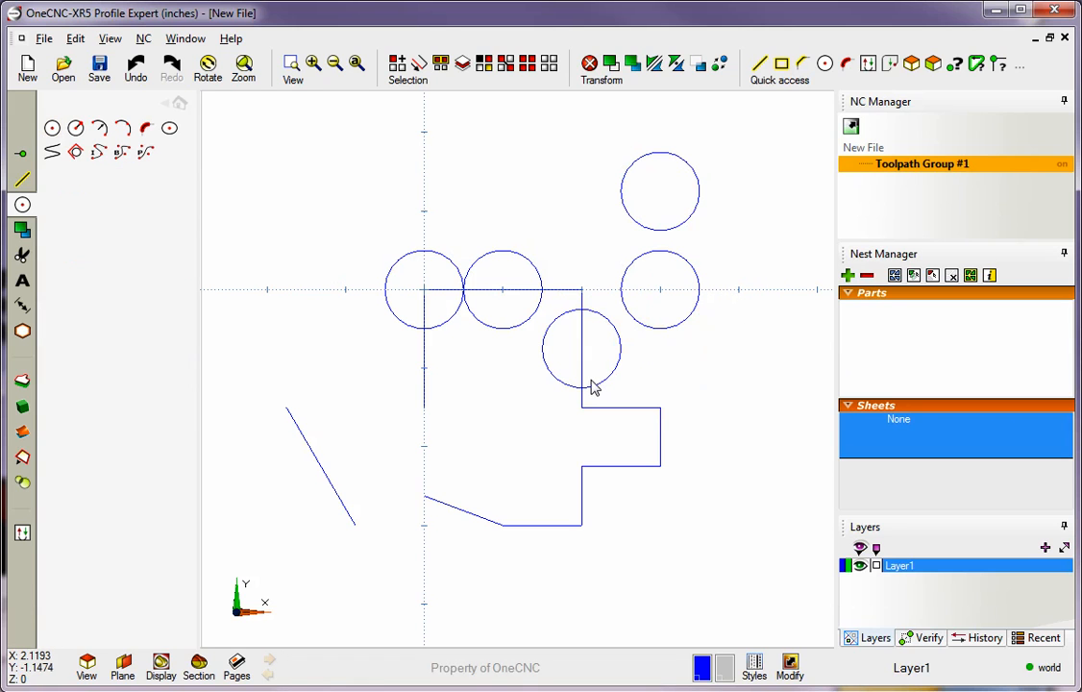
click(179, 104)
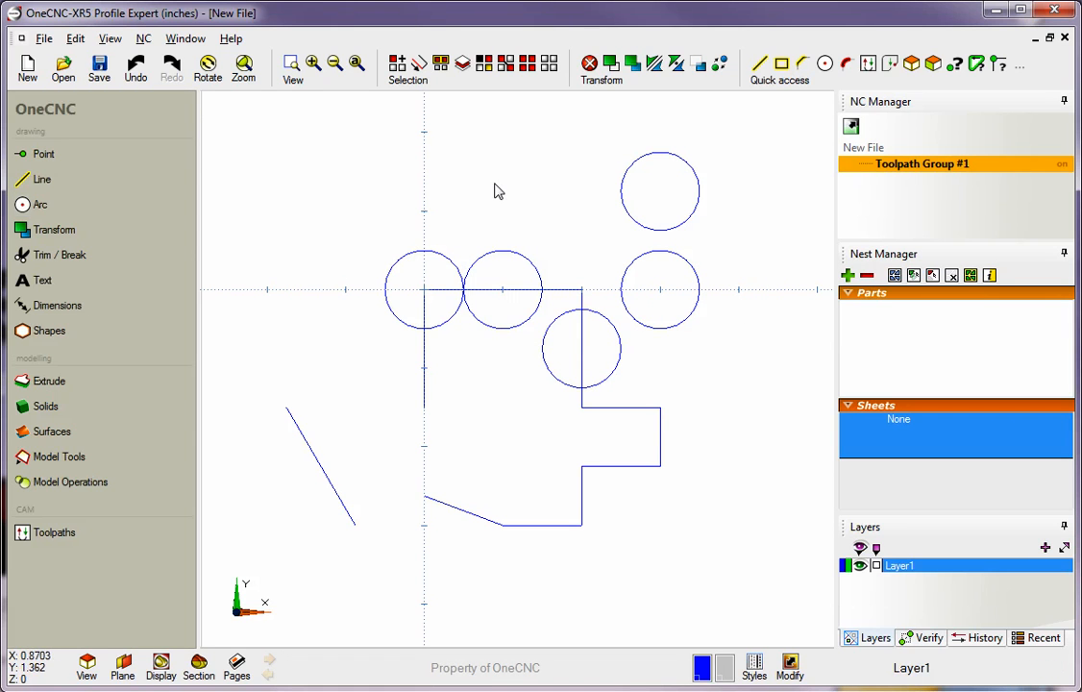
Alter the separate slanted line's endpoints to (0, -1.5) and about (0, -2.6), closing the gap in the outline.
click(634, 64)
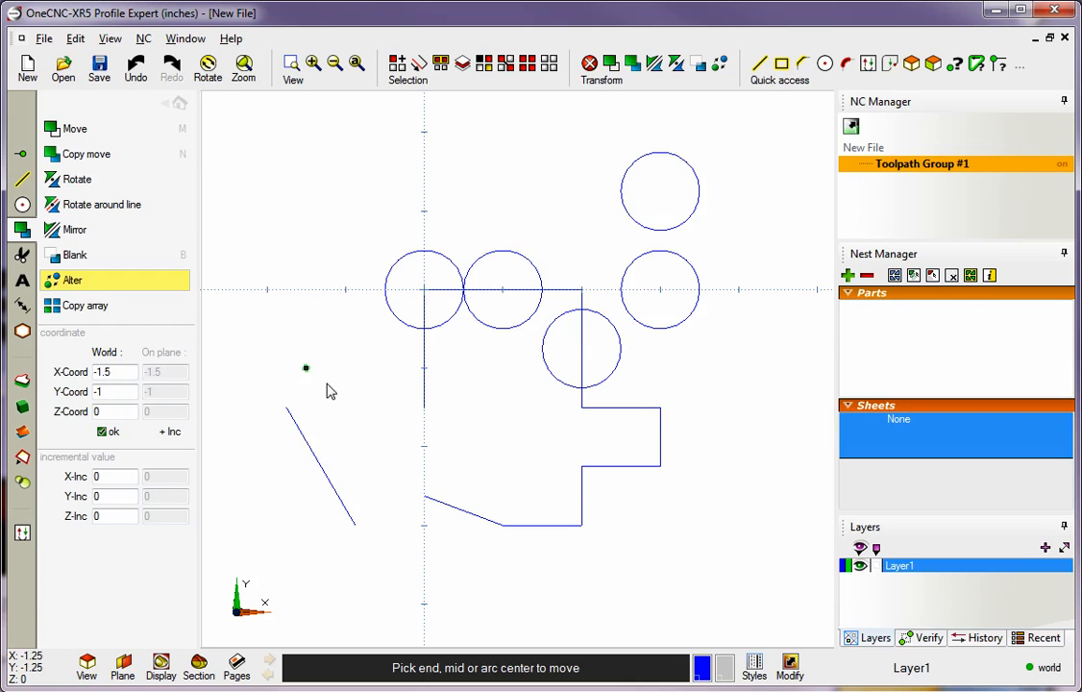
click(286, 408)
click(287, 408)
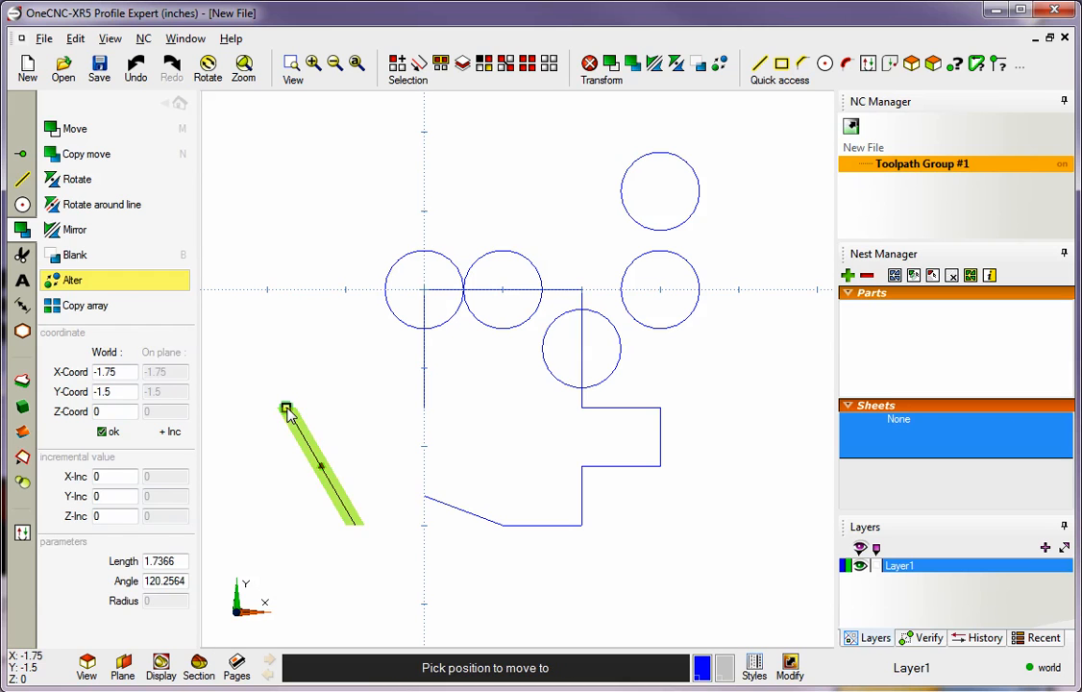
click(423, 409)
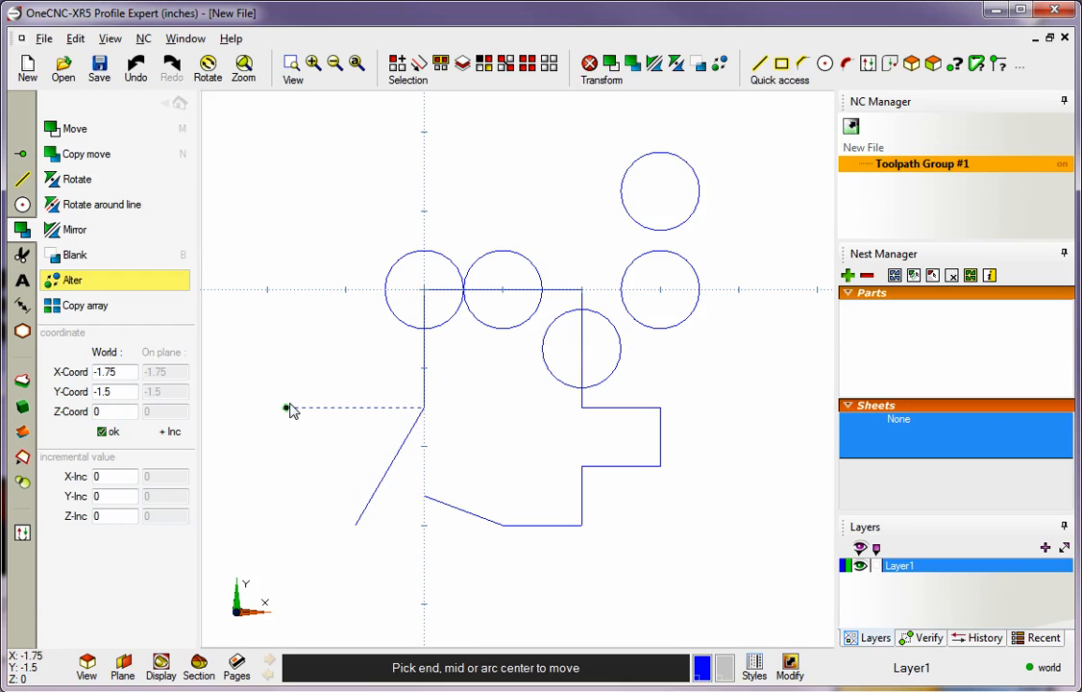
click(355, 528)
click(424, 497)
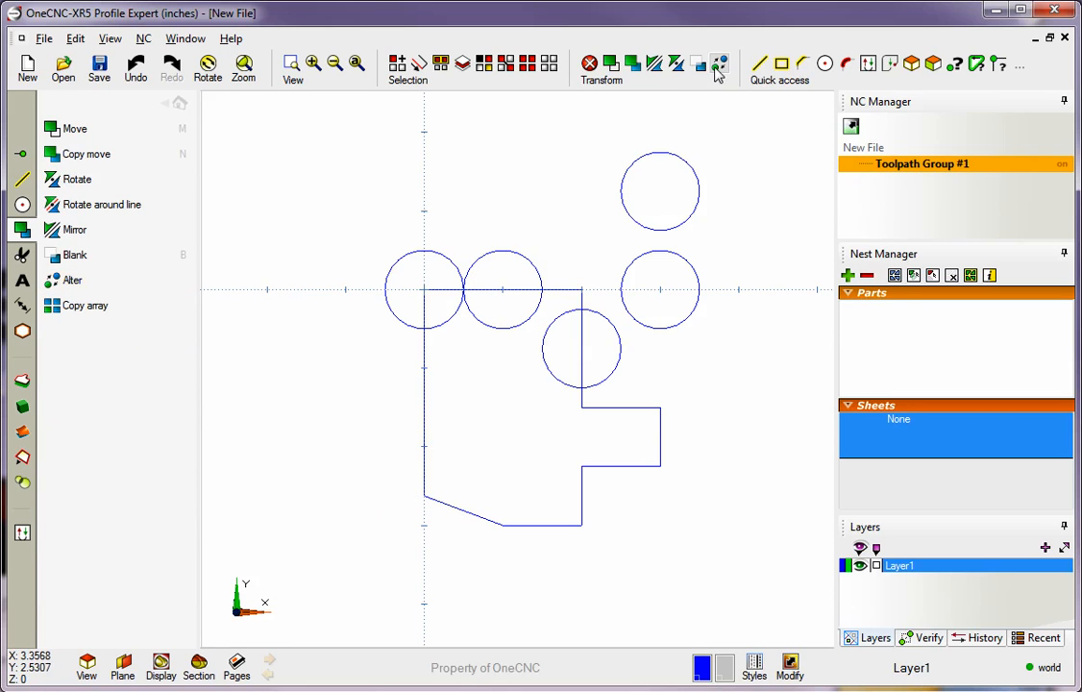
Alter the circle centred at (3, 1.25) by moving its centre to (-1.375, 1.25) and enlarging its radius freehand.
click(633, 63)
click(661, 194)
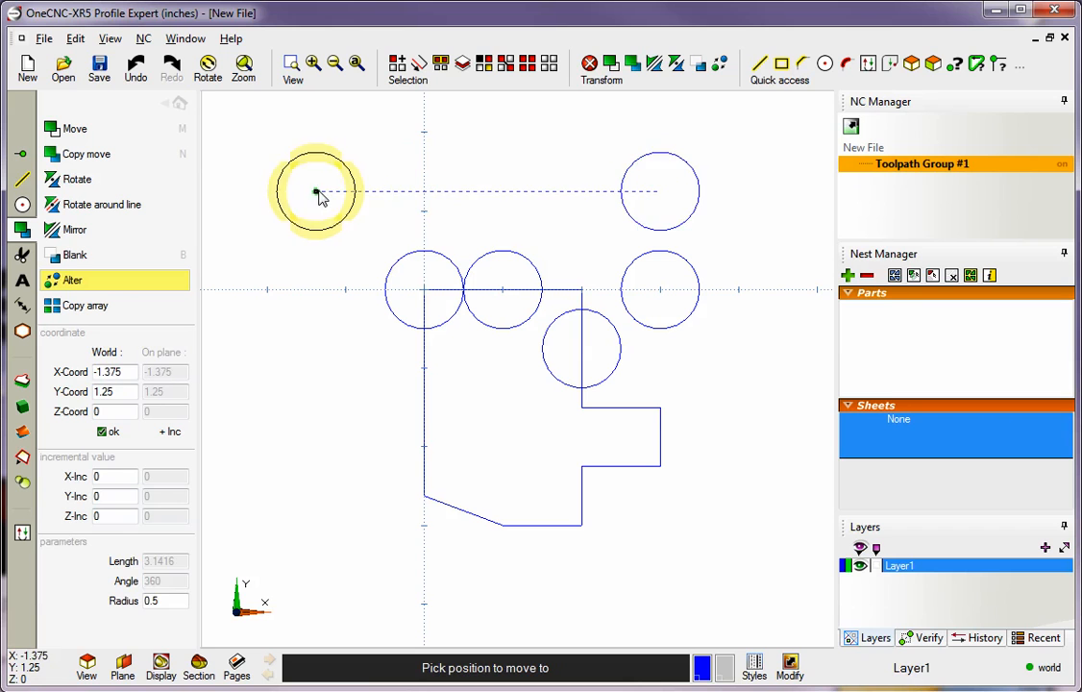
click(316, 191)
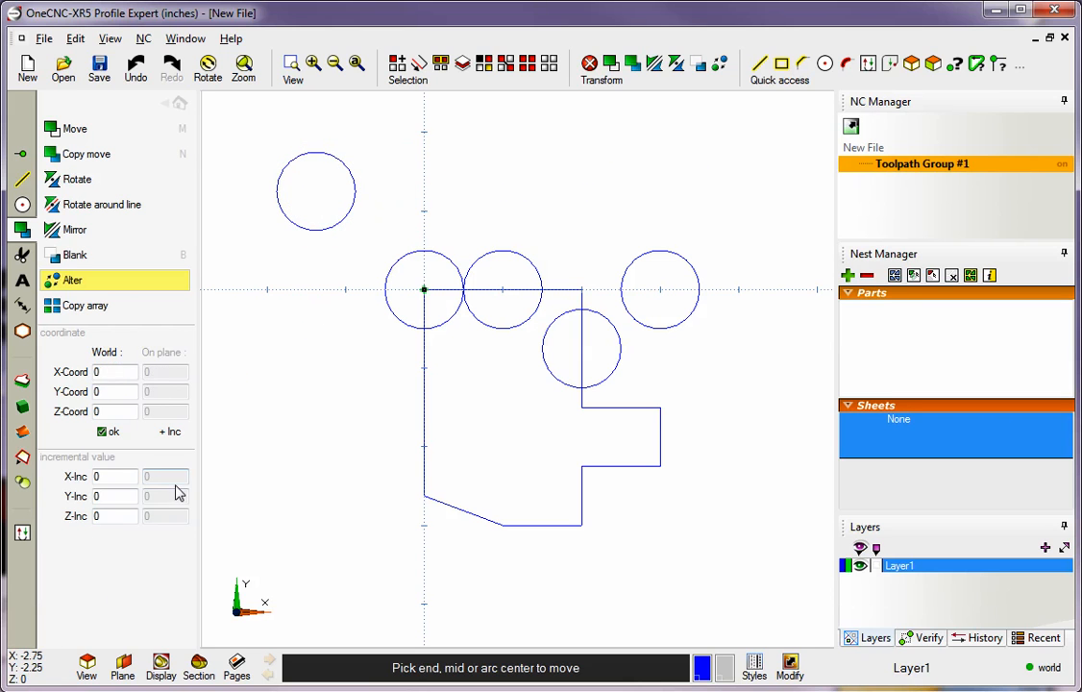
click(310, 237)
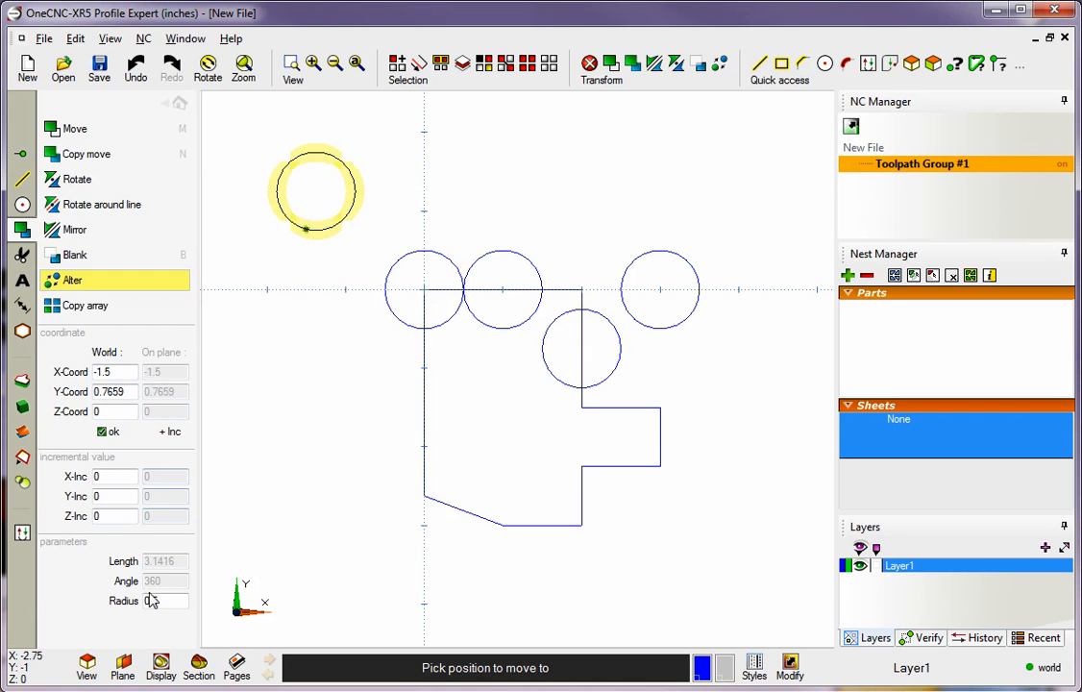
click(300, 288)
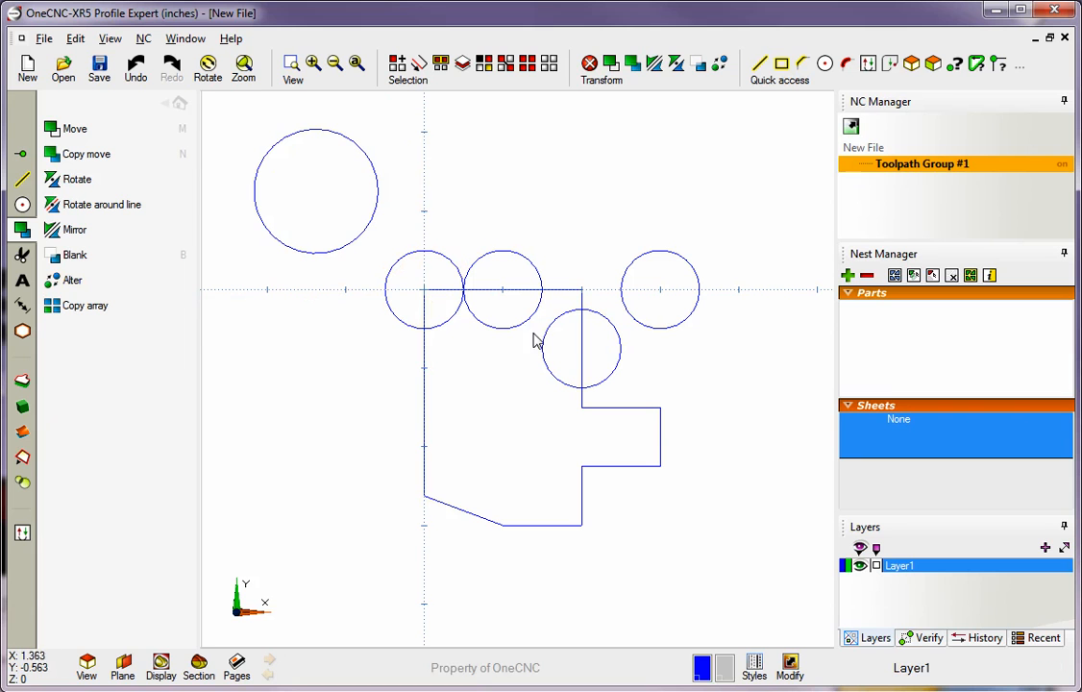
mouse_move(485, 327)
middle_down()
mouse_move(500, 241)
mouse_move(517, 233)
middle_up()
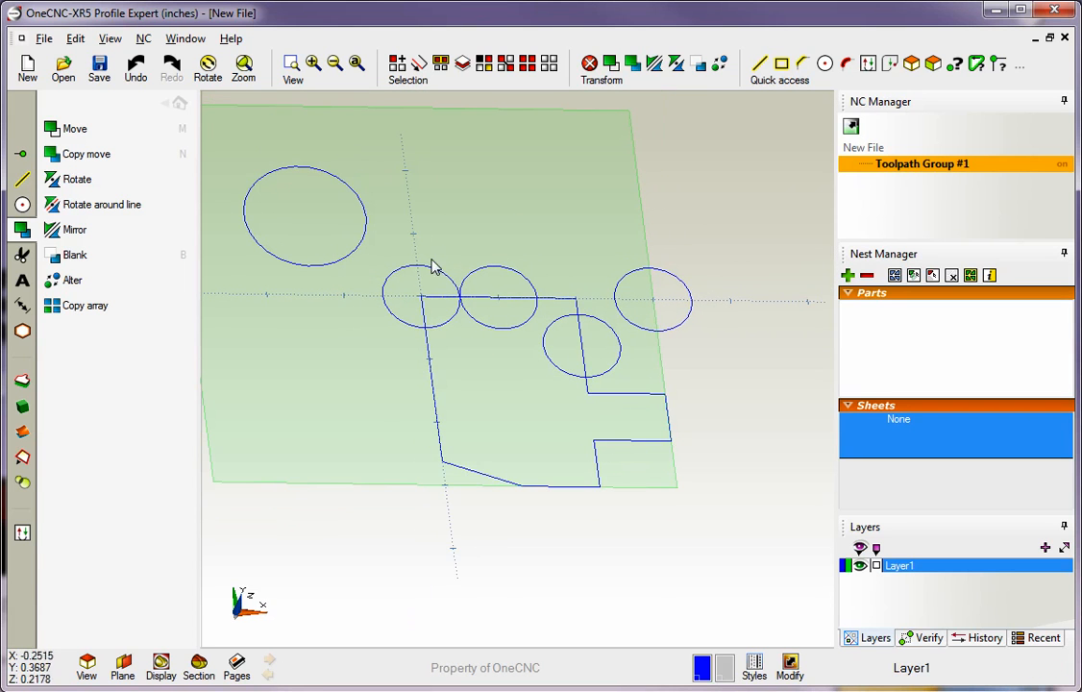
middle_drag(354, 273, 407, 296)
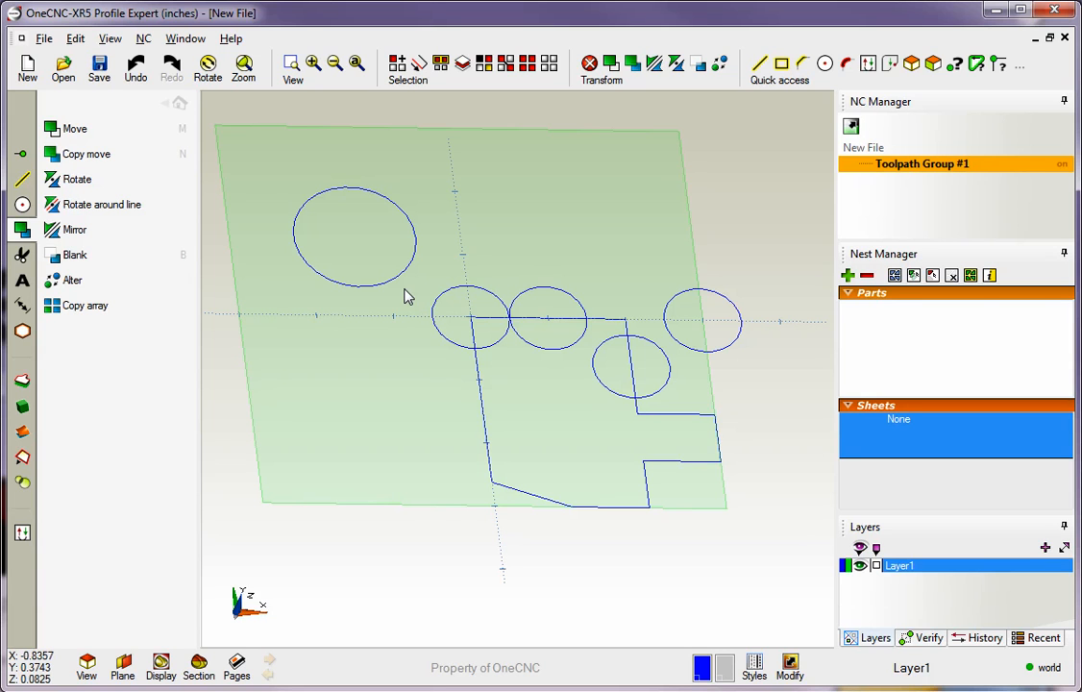
click(179, 103)
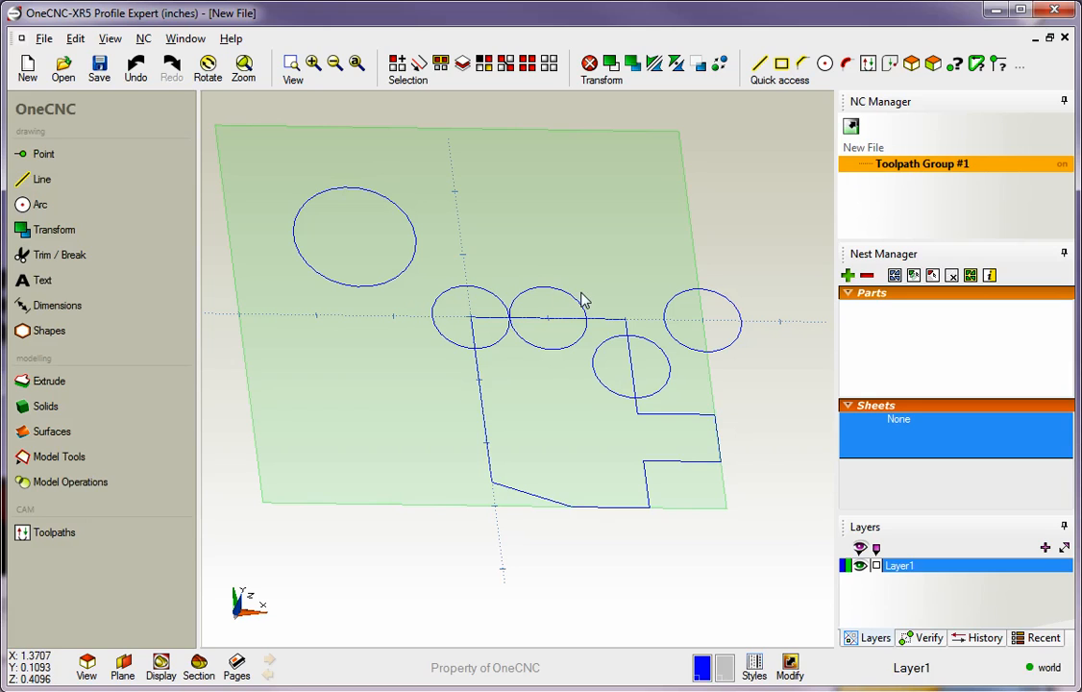